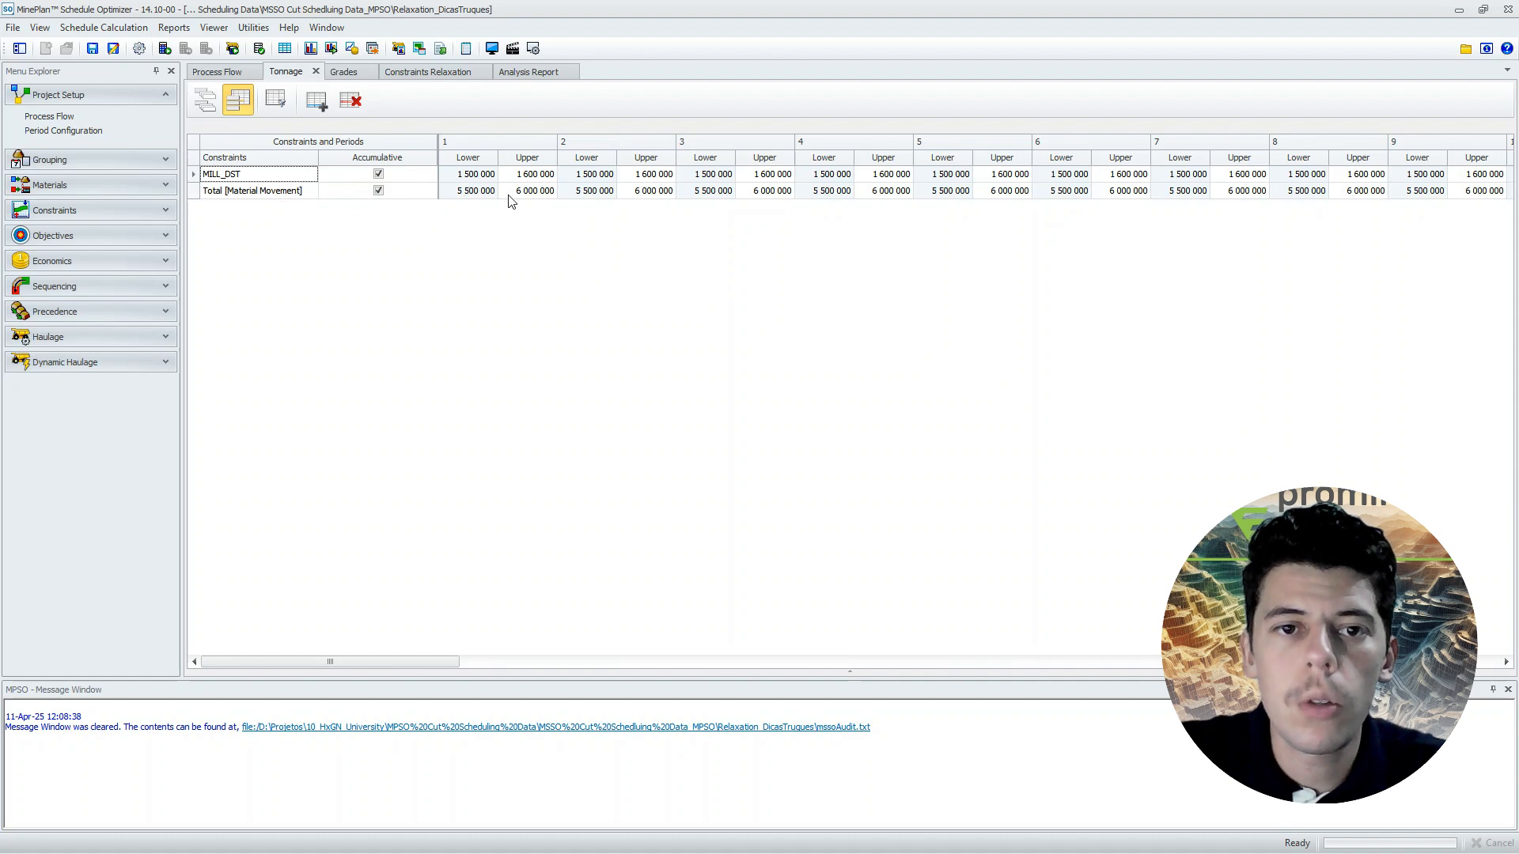
- Review the grade constraints and run the schedule calculation without equipment for periods 1 to 10
{"action": "left_click", "coordinate": [344, 74]}
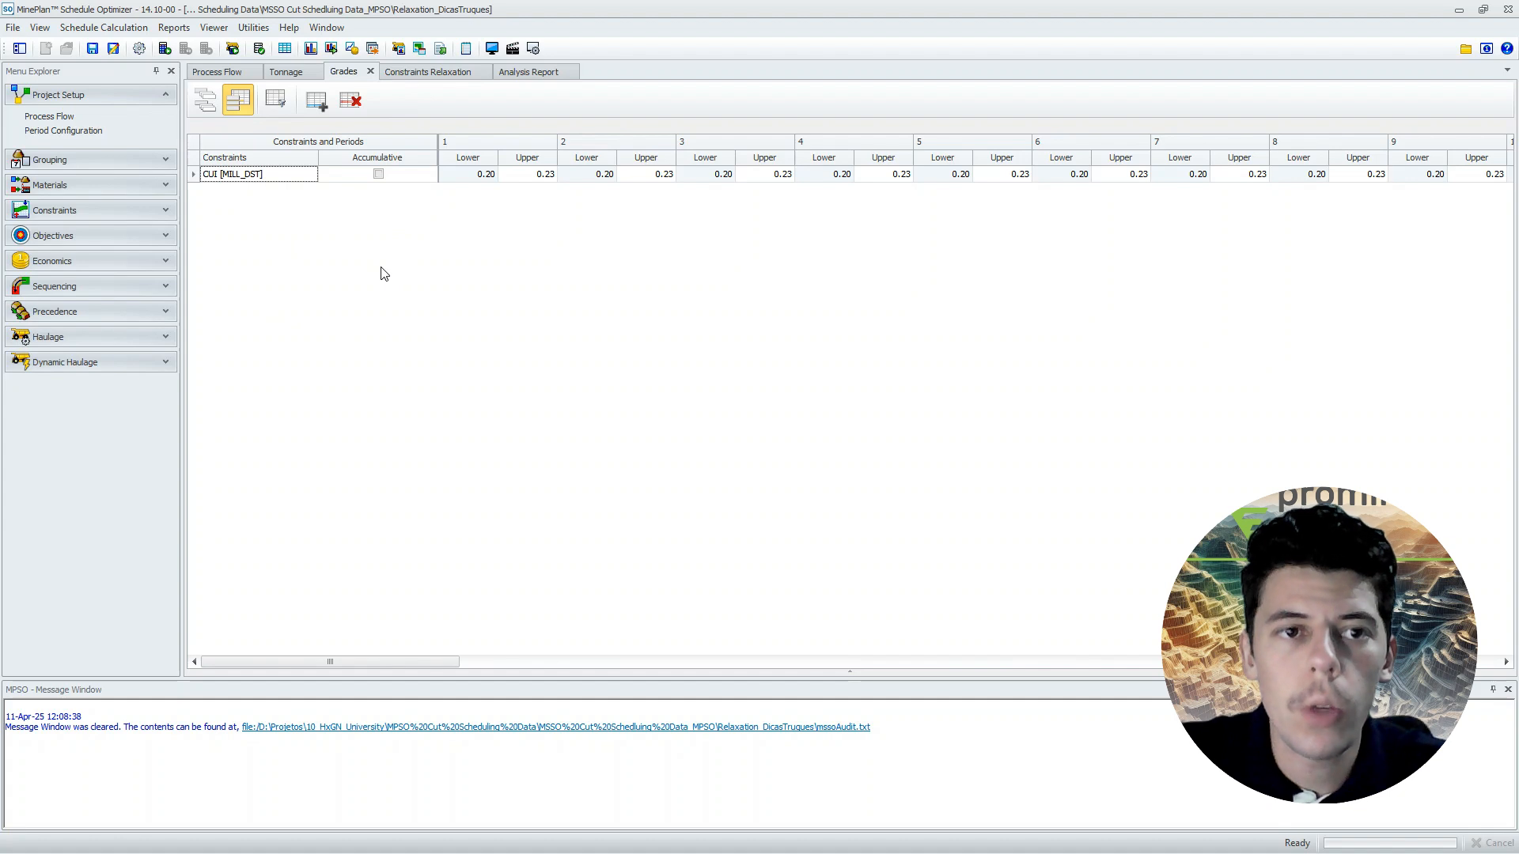
{"action": "left_click", "coordinate": [164, 49]}
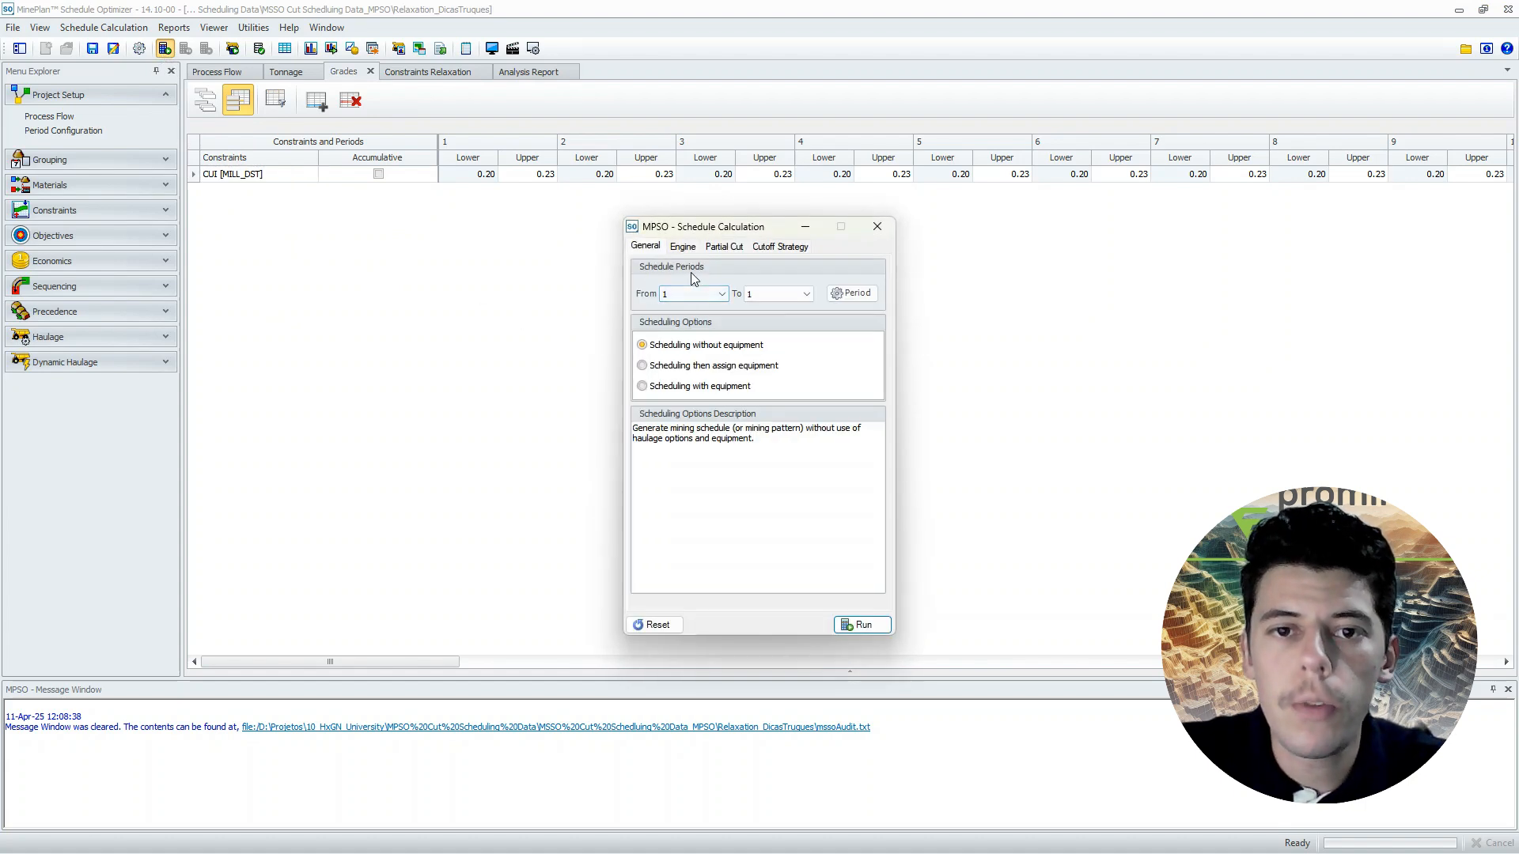
{"action": "left_click", "coordinate": [780, 294]}
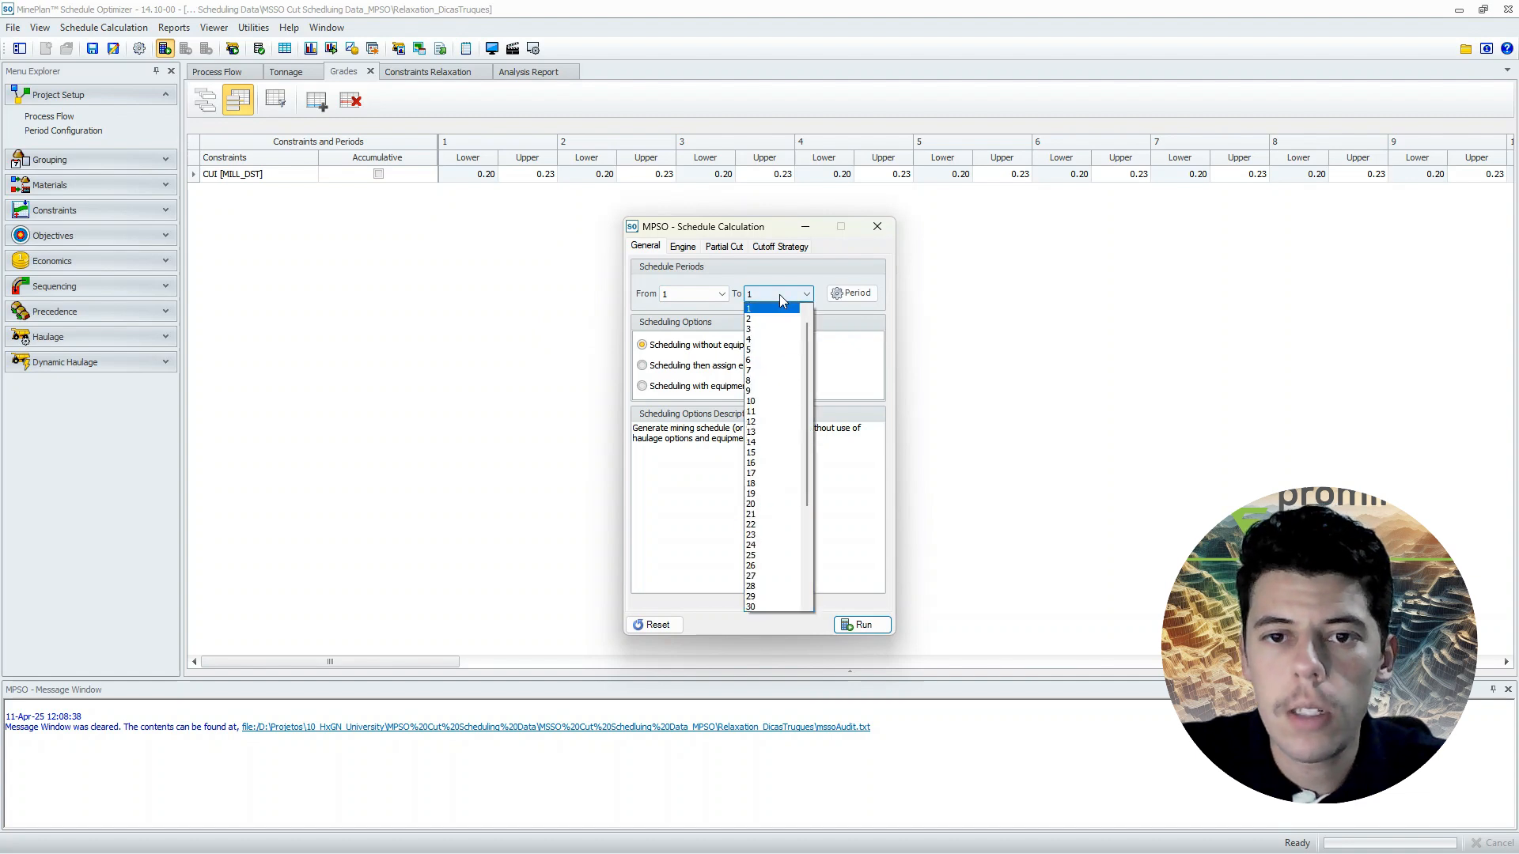
{"action": "left_click", "coordinate": [757, 401]}
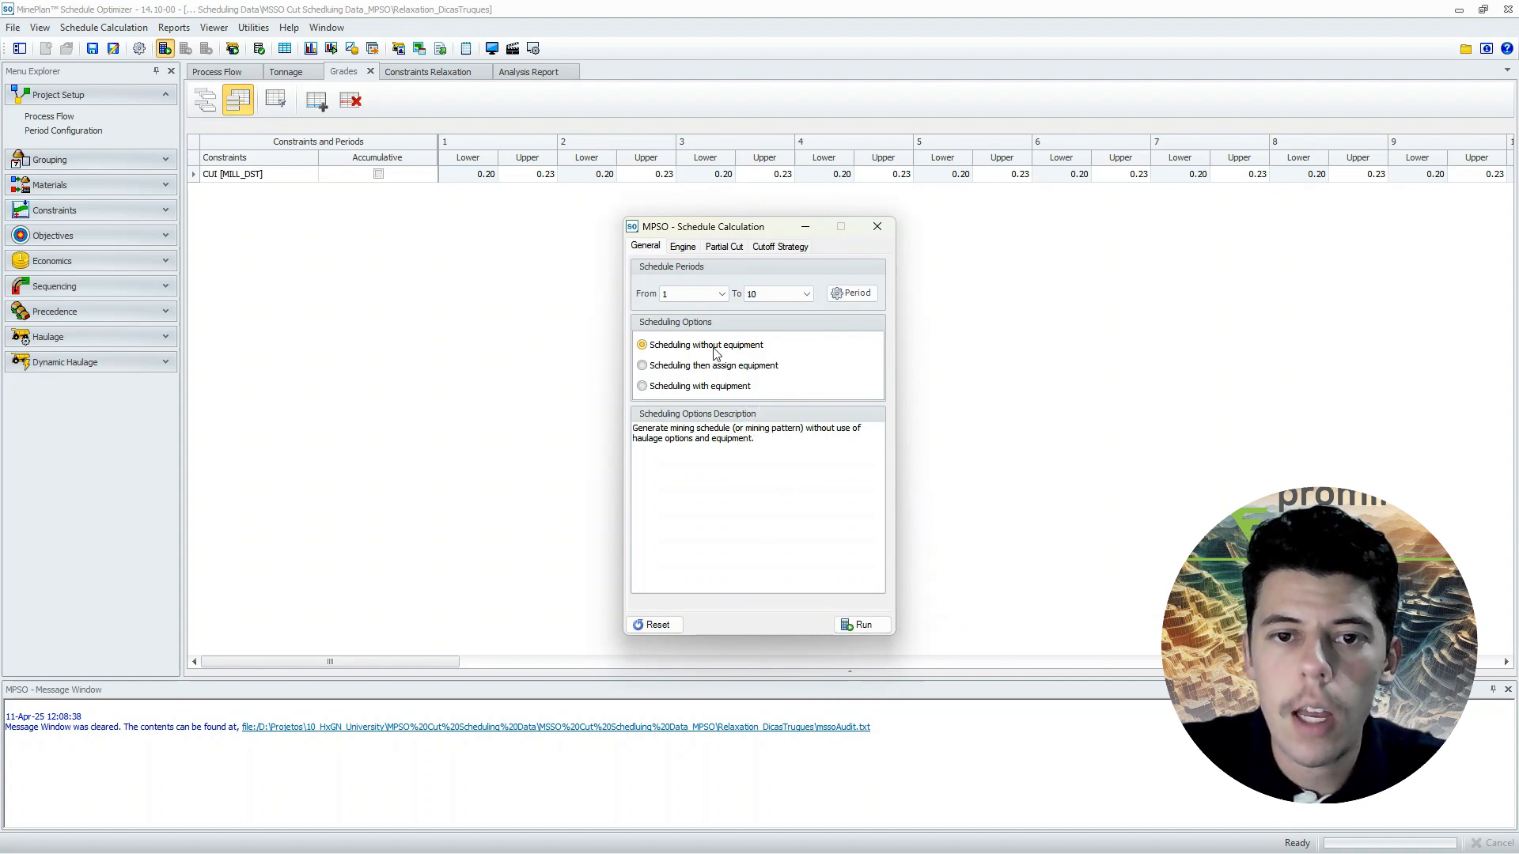
{"action": "left_click", "coordinate": [861, 625]}
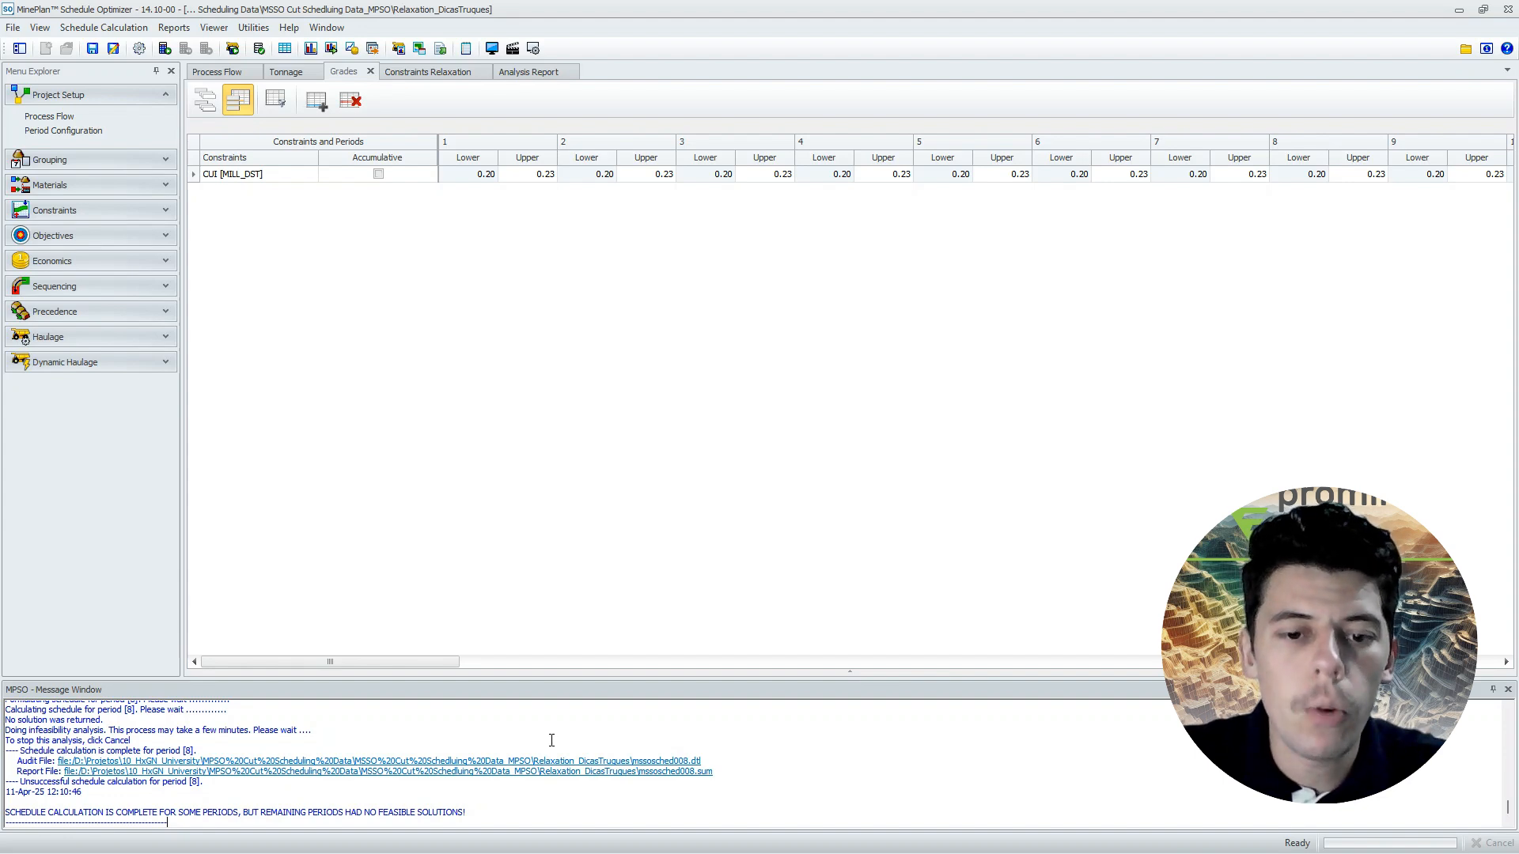
- Open the period 8 audit file, examine its proved violating constraints, and close it
{"action": "left_click", "coordinate": [522, 770]}
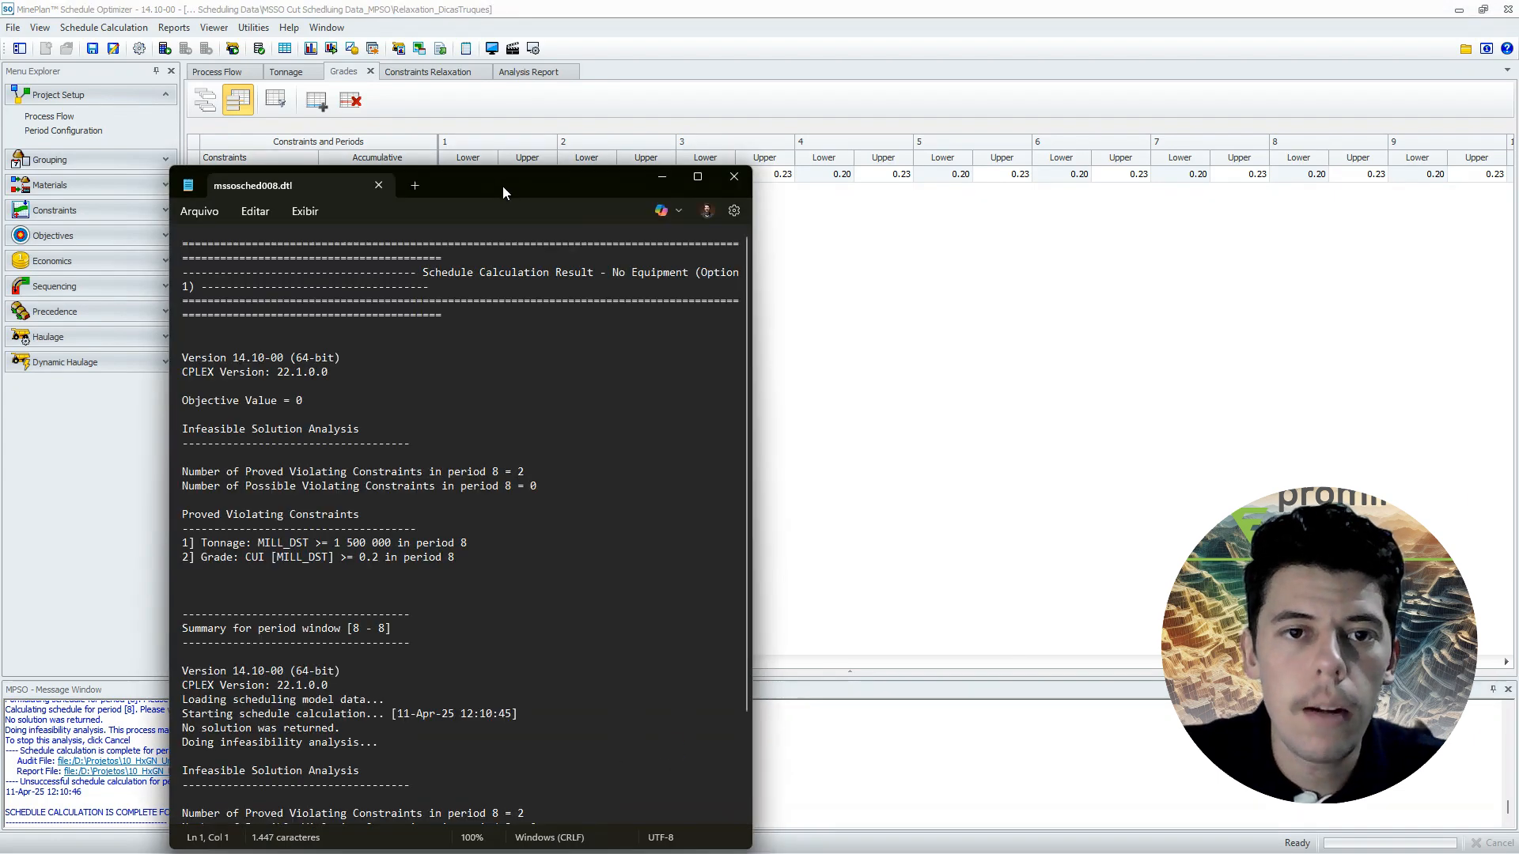
{"action": "left_click_drag", "start_coordinate": [502, 187], "coordinate": [574, 87]}
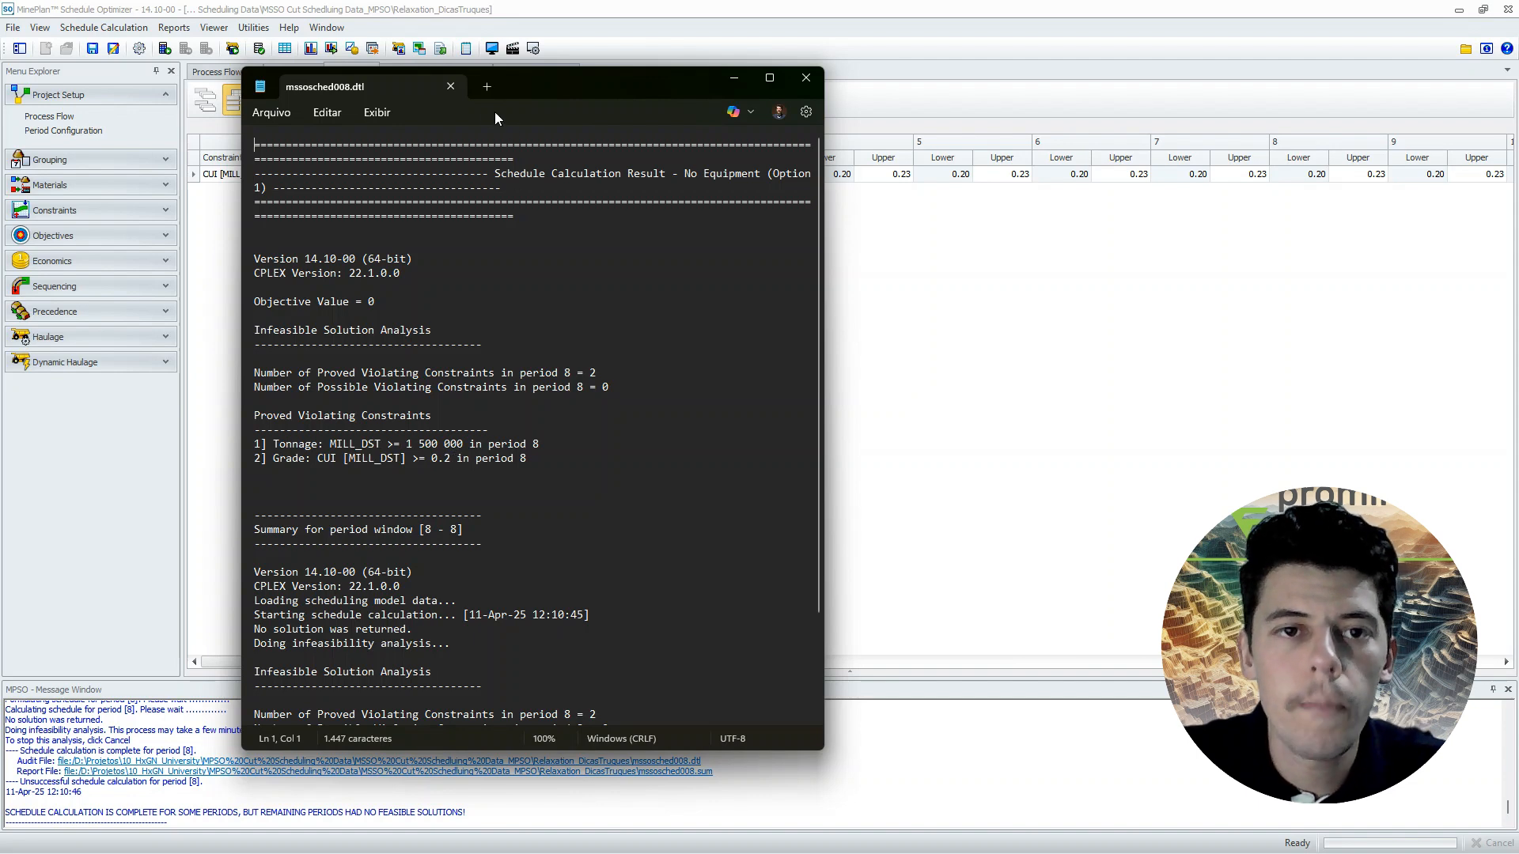
{"action": "left_click", "coordinate": [450, 87]}
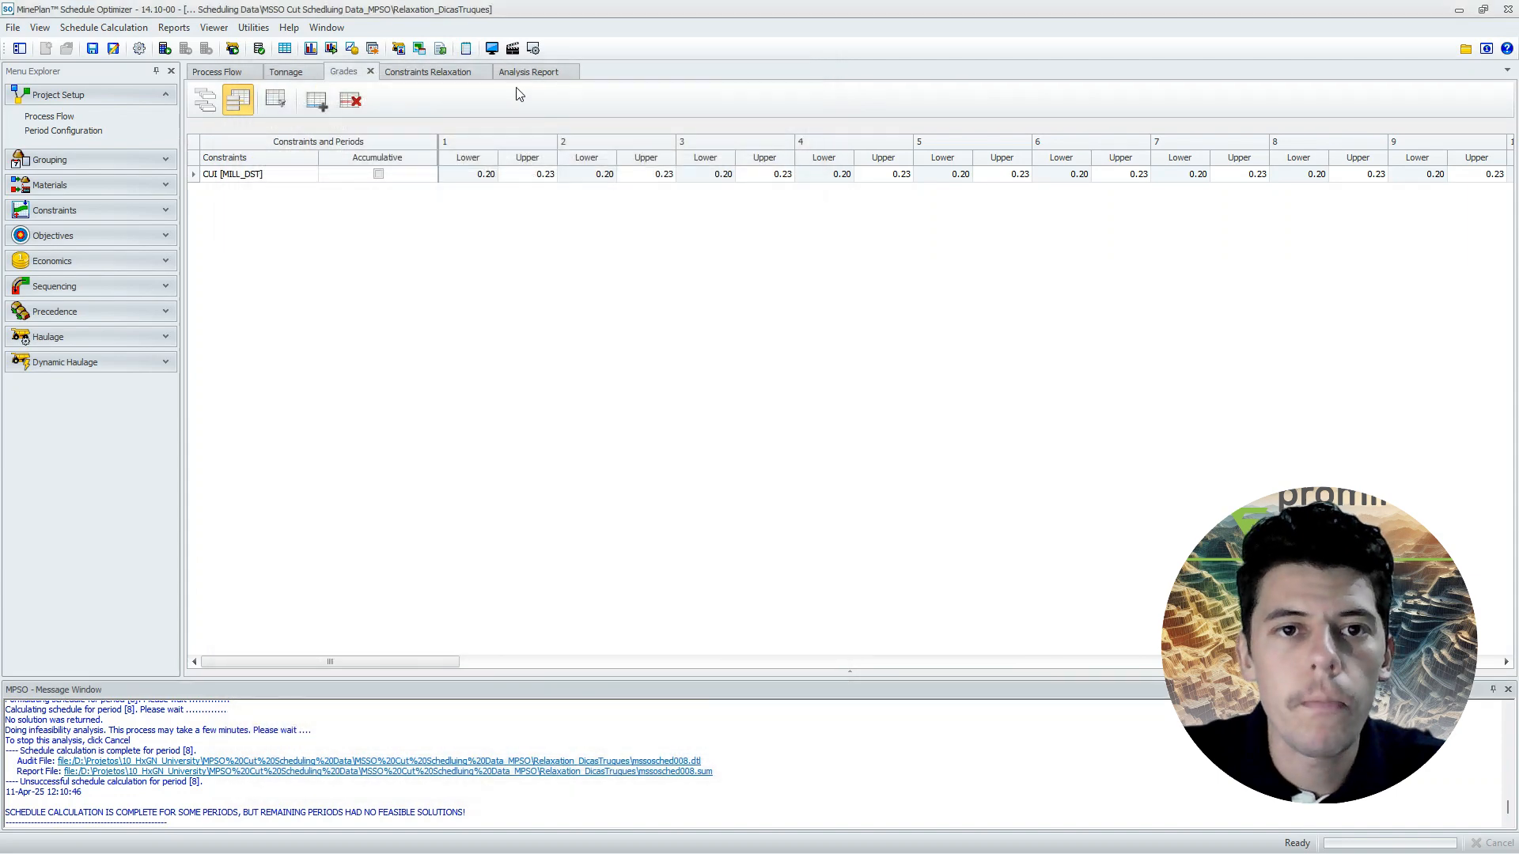
- In the constraints relaxation table, set the lower limit preference of the period 8 MILL_DST tonnage constraint to 1
{"action": "left_click", "coordinate": [415, 73]}
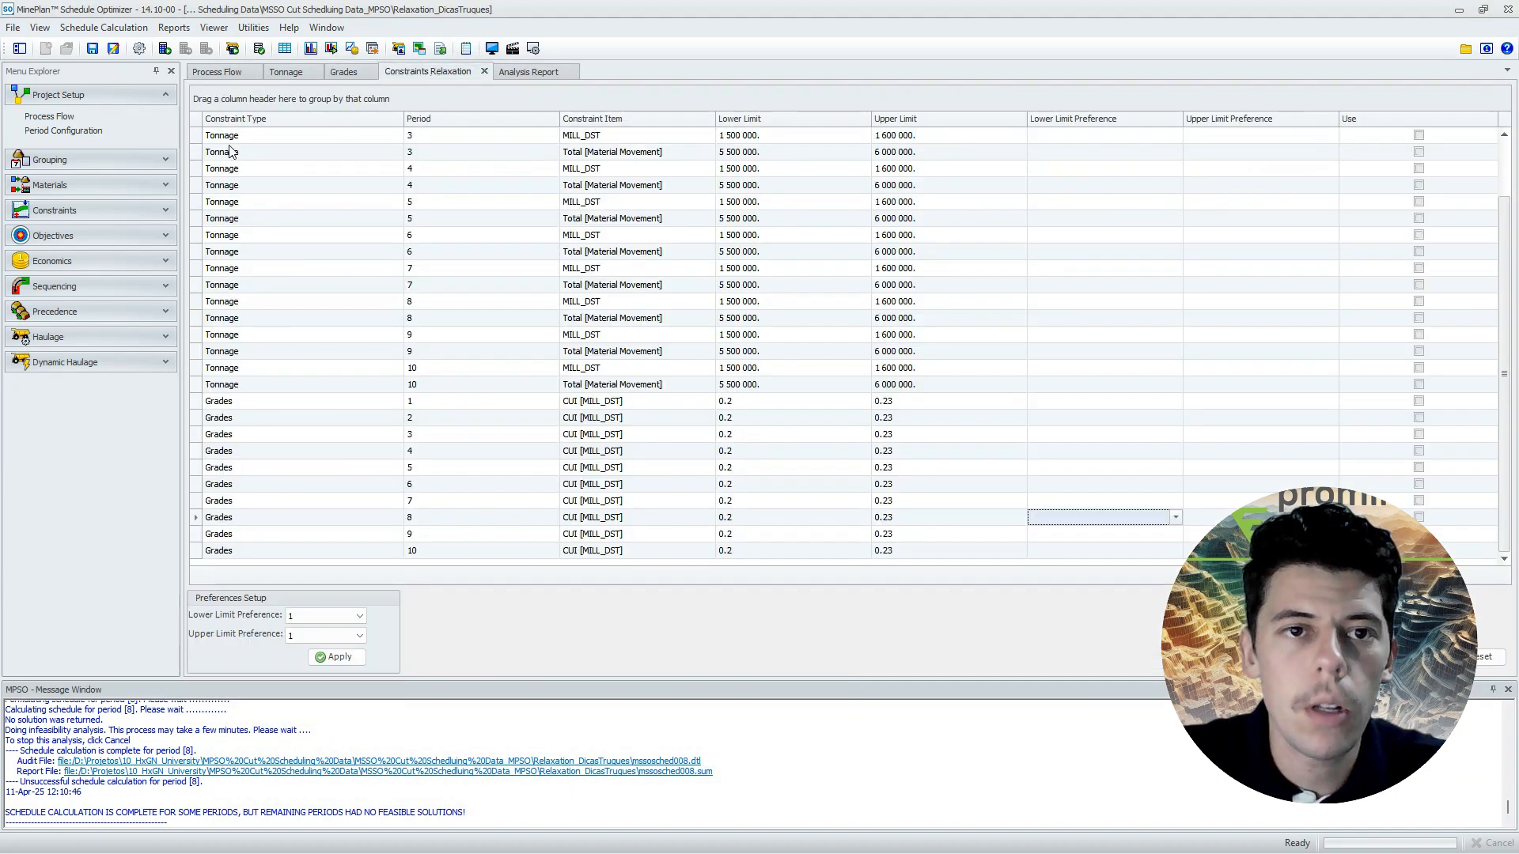
{"action": "left_click", "coordinate": [143, 207]}
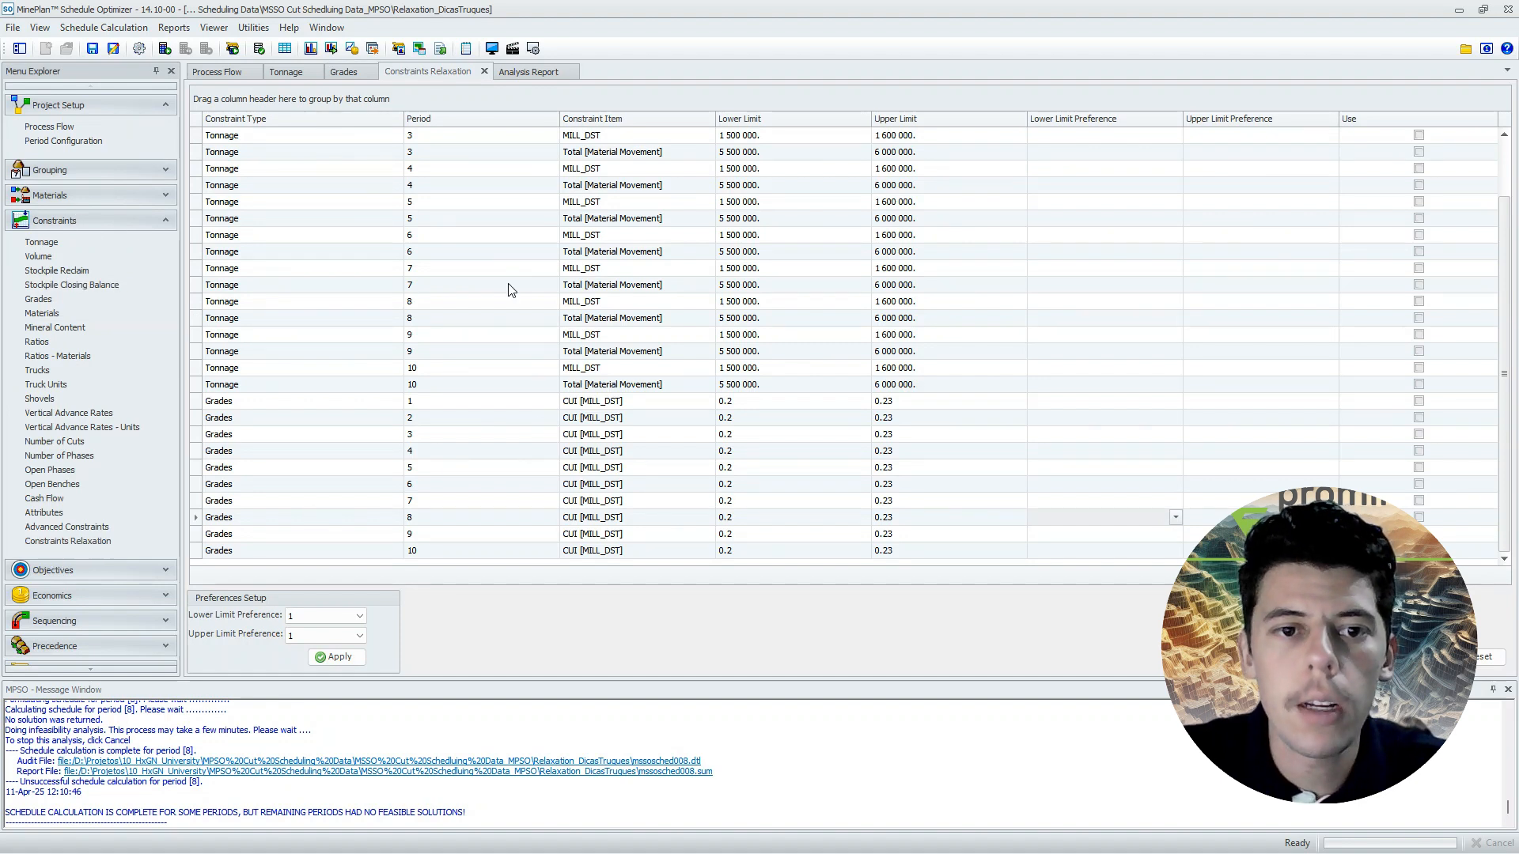
{"action": "left_click", "coordinate": [436, 303]}
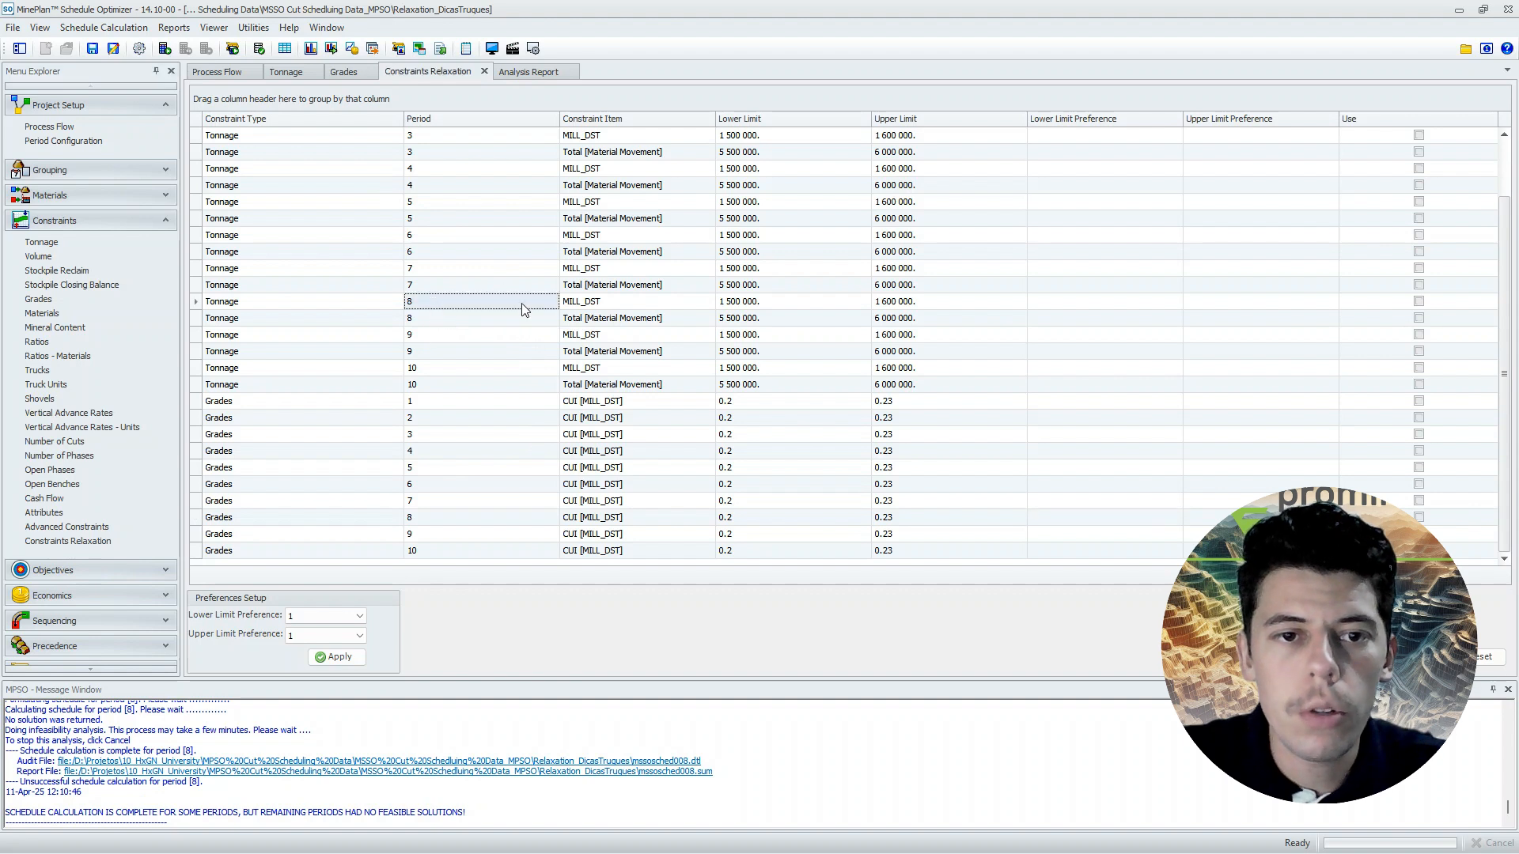
{"action": "left_click", "coordinate": [612, 306]}
{"action": "left_click", "coordinate": [755, 305]}
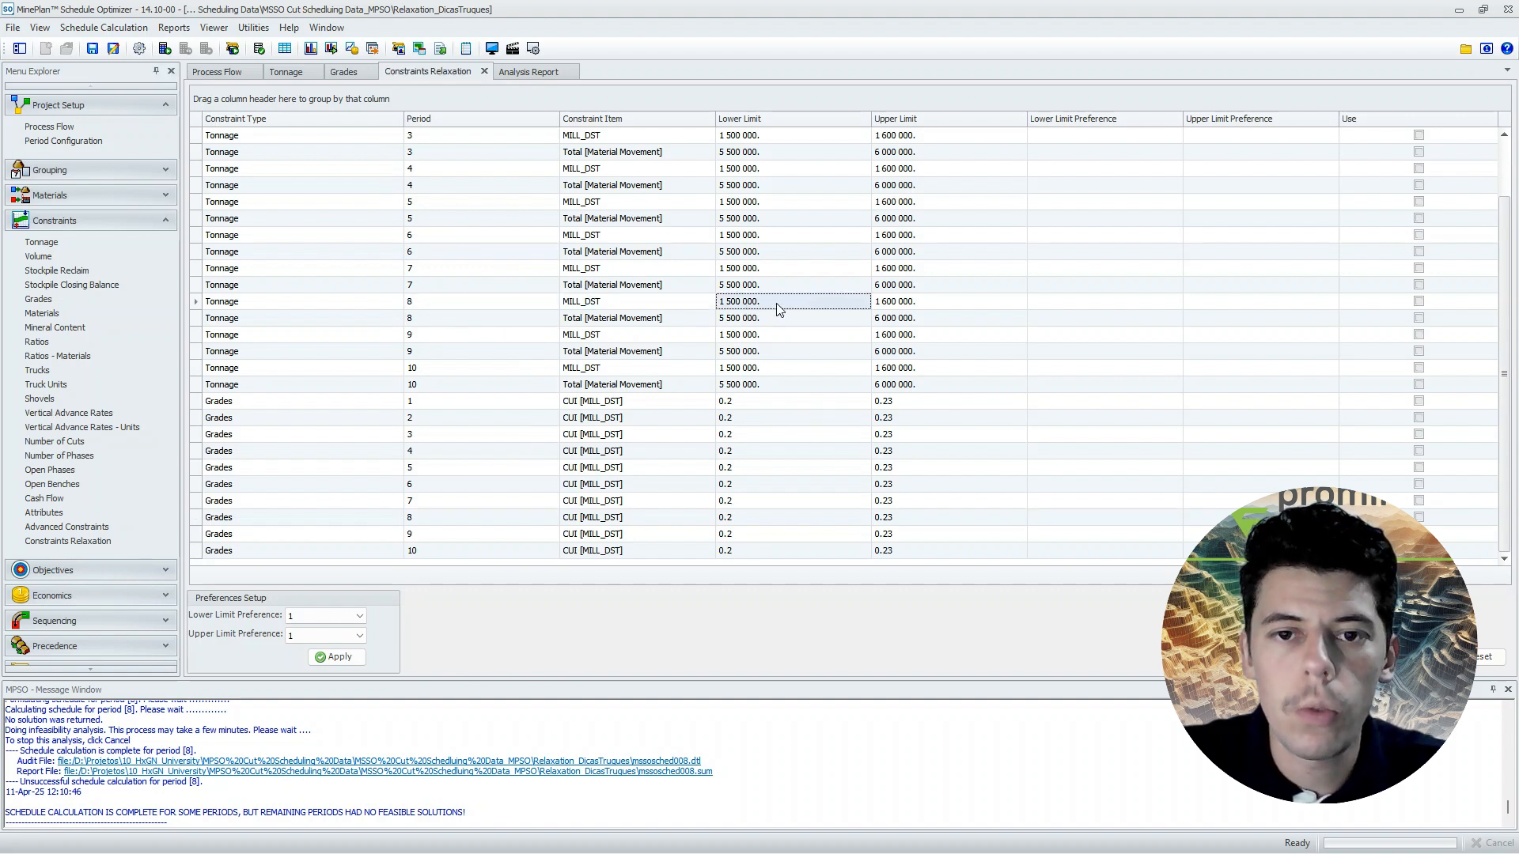
{"action": "left_click", "coordinate": [1060, 303]}
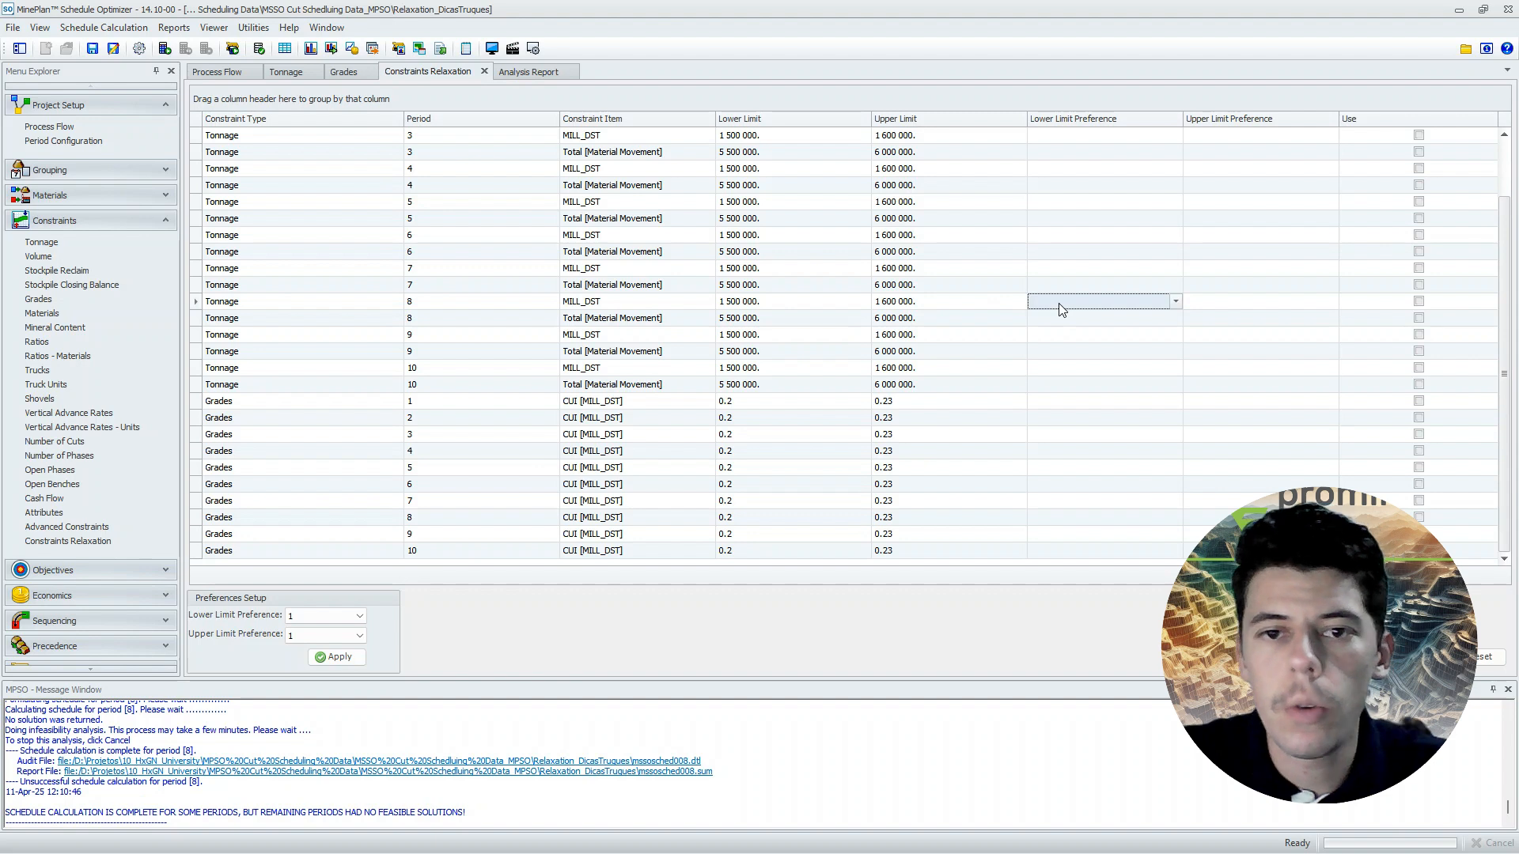
{"action": "left_click", "coordinate": [1058, 320]}
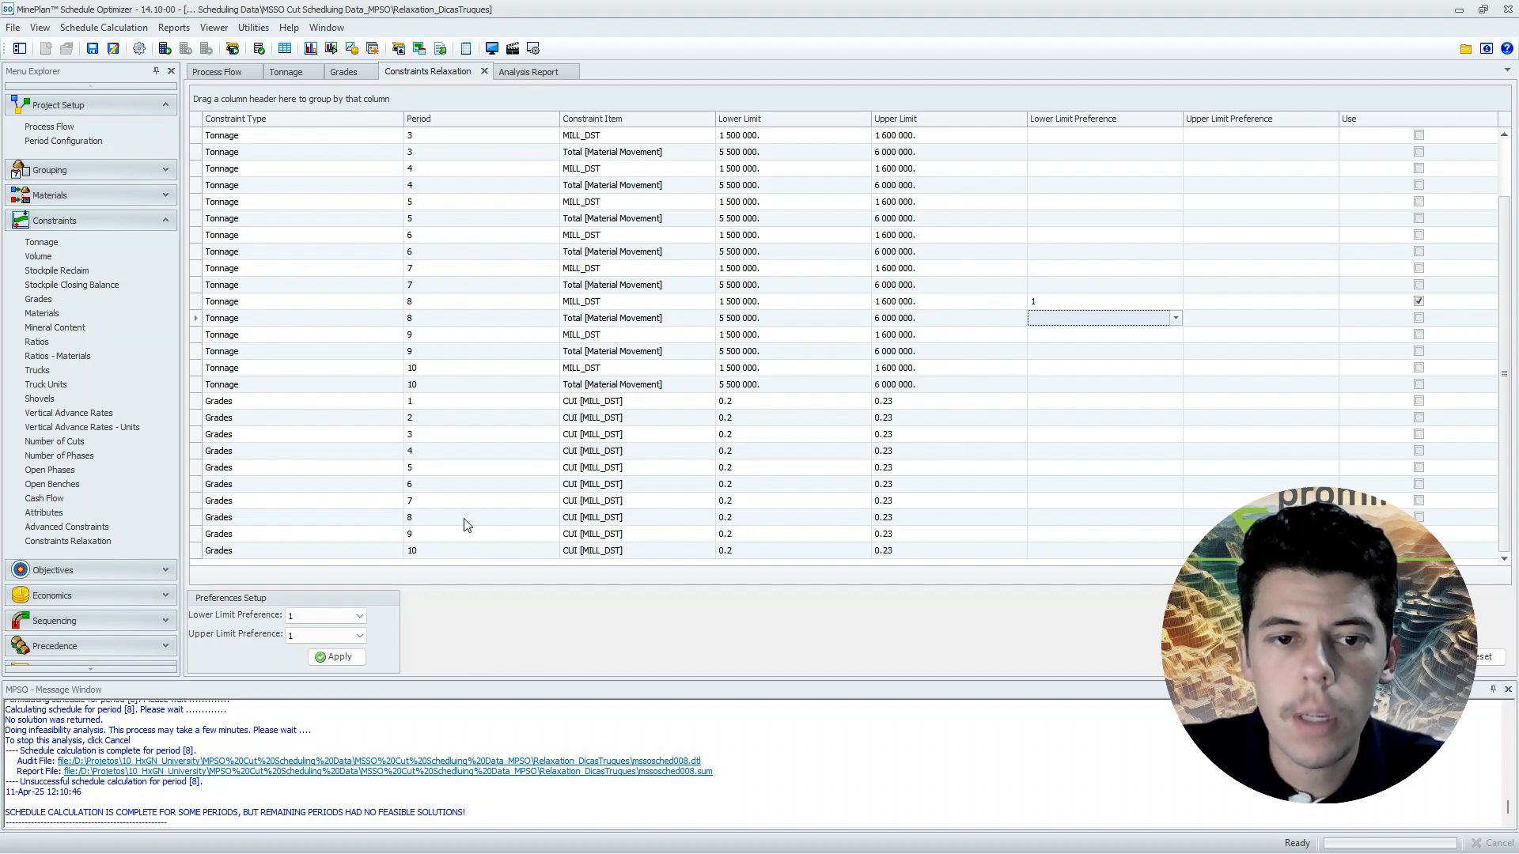
- Set the lower limit preference of the period 8 CUI [MILL_DST] grade constraint to 1 and check the preference options available for the MILL_DST tonnage
{"action": "left_click", "coordinate": [586, 520]}
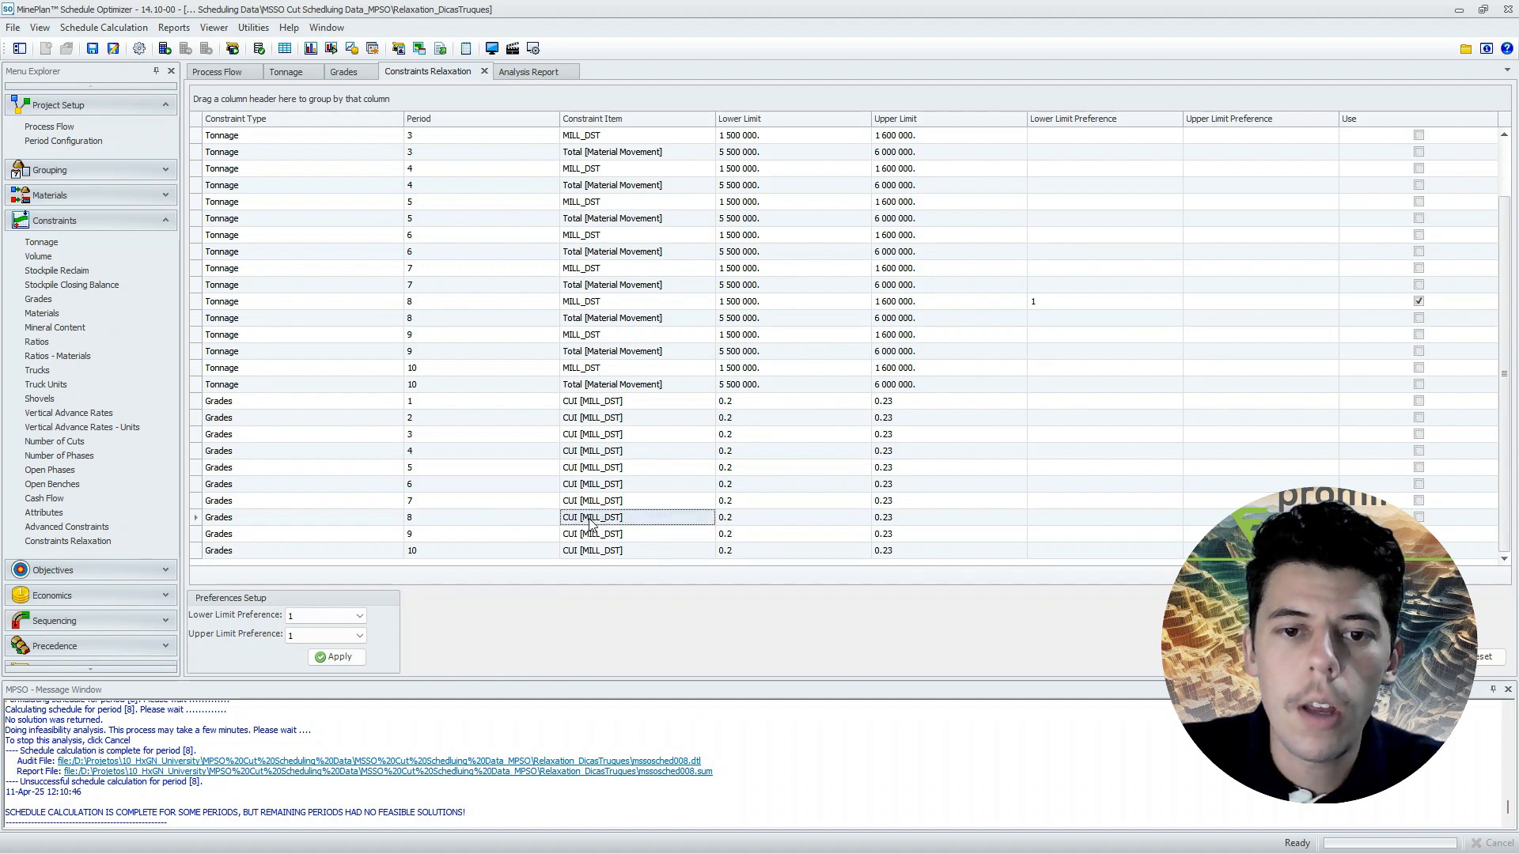
{"action": "left_click", "coordinate": [755, 525]}
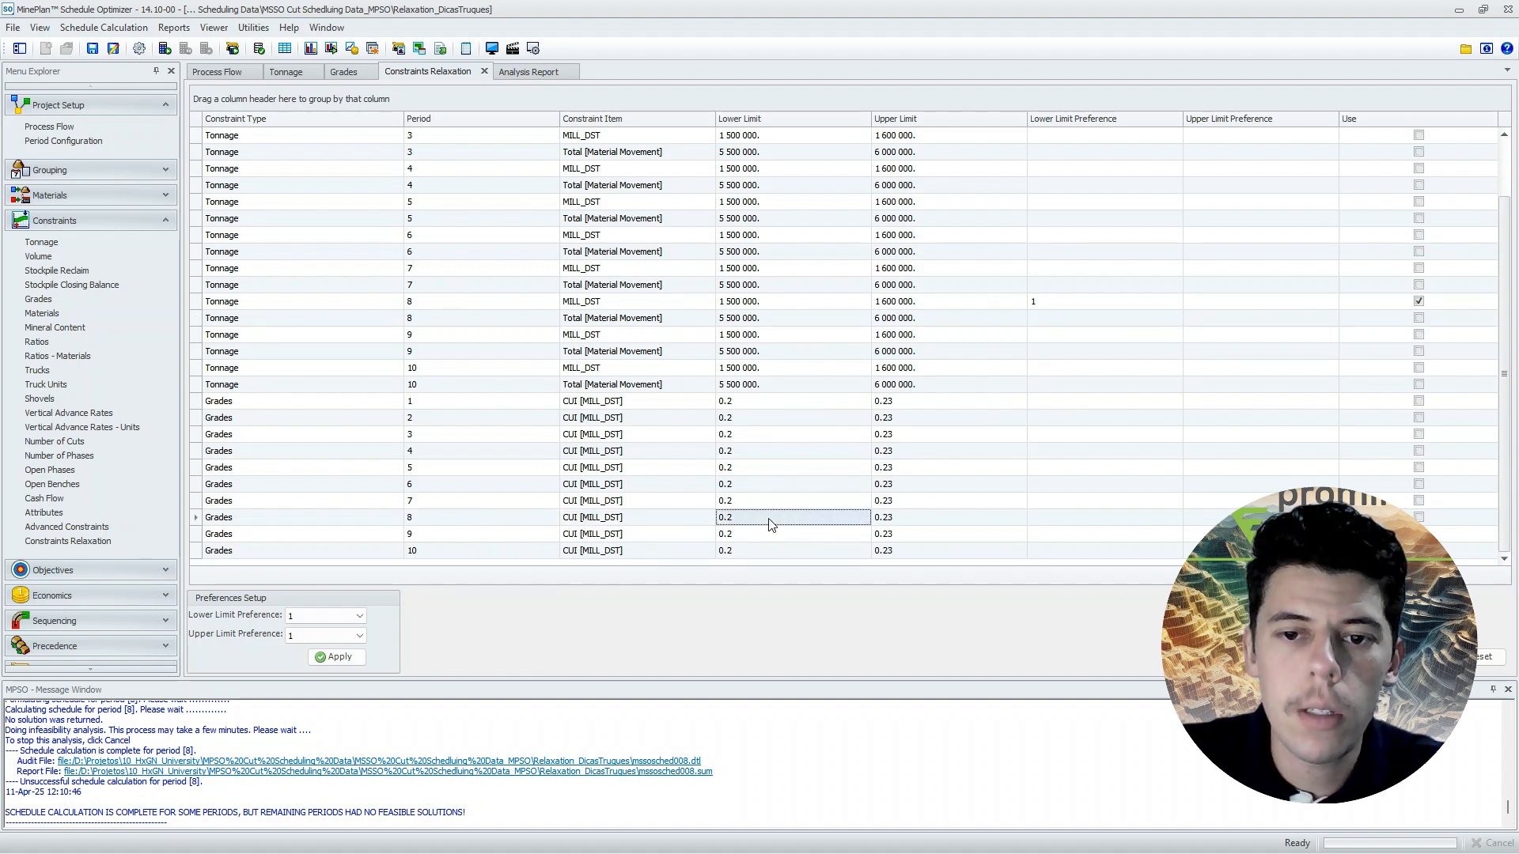
{"action": "left_click", "coordinate": [1048, 517]}
{"action": "left_click", "coordinate": [1043, 484]}
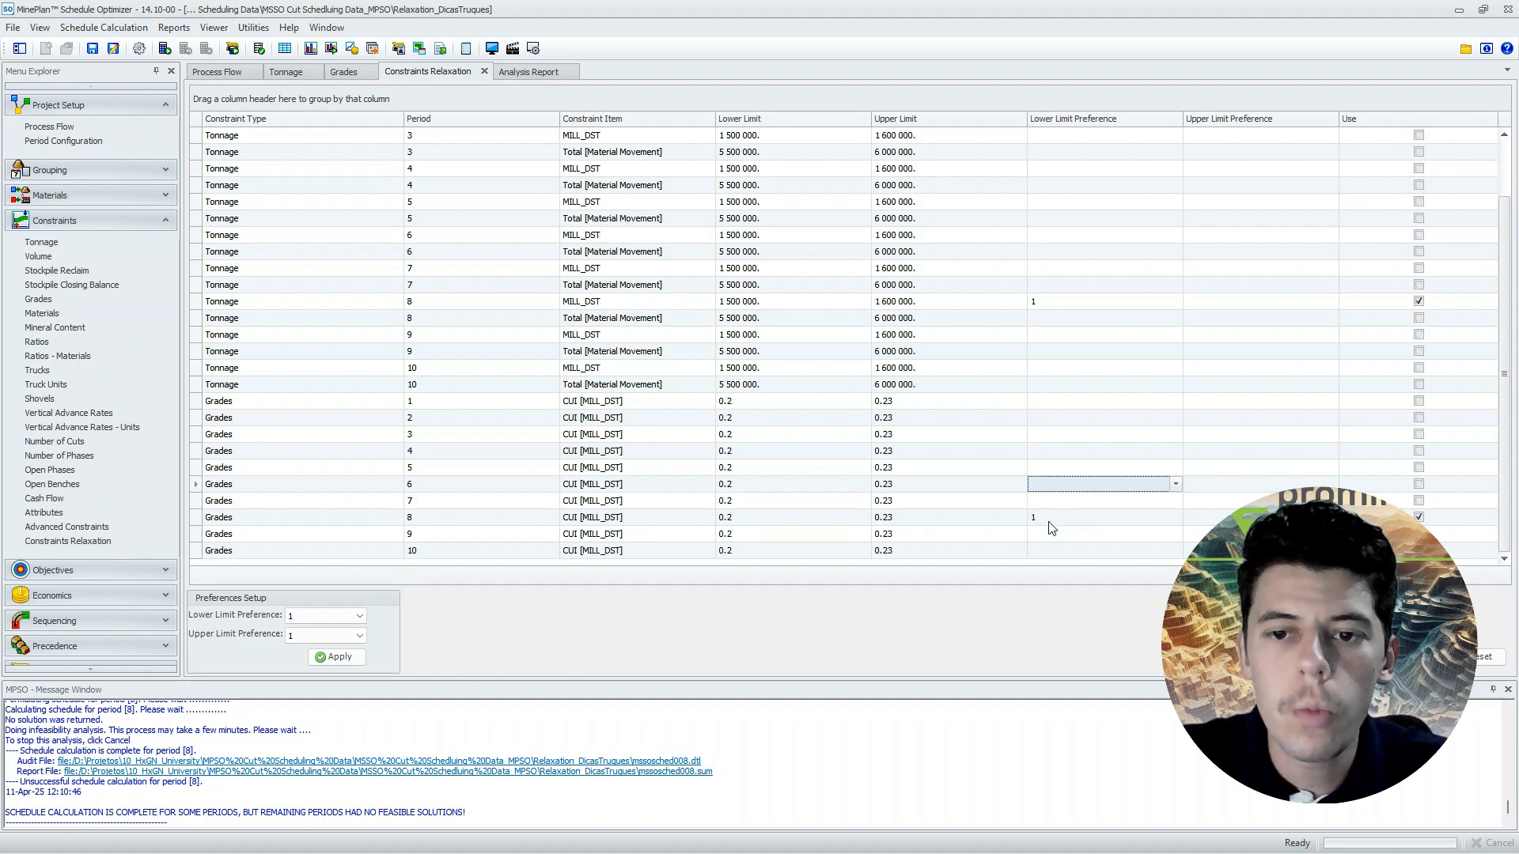
{"action": "left_click", "coordinate": [1052, 519]}
{"action": "left_click", "coordinate": [1059, 304]}
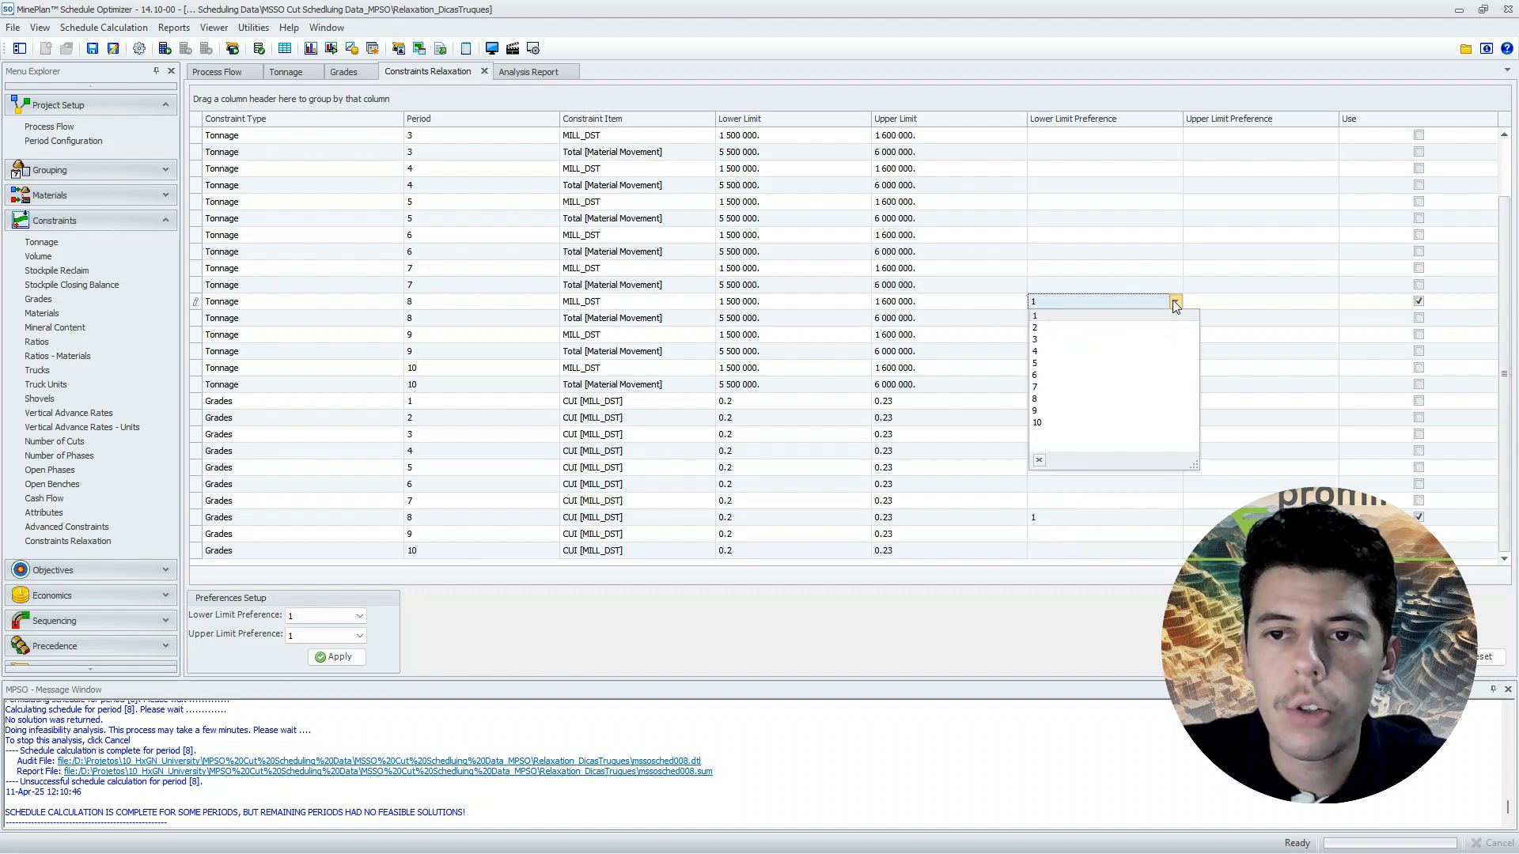
{"action": "left_click", "coordinate": [1173, 302]}
{"action": "left_click", "coordinate": [1073, 299]}
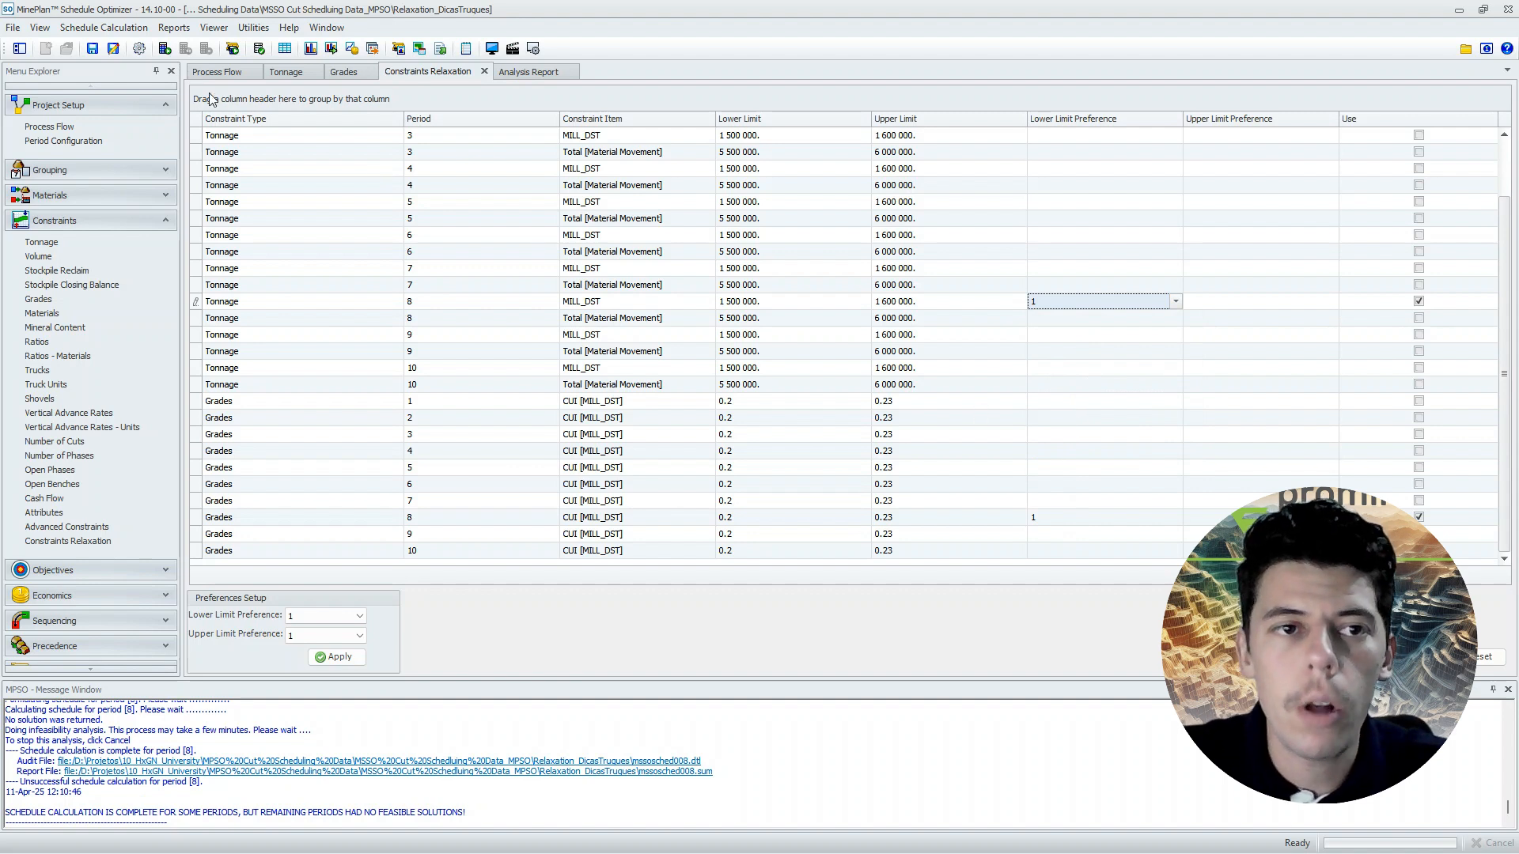
- Rerun the schedule calculation for period 8 and examine the suggested constraint changes in its audit file
{"action": "left_click", "coordinate": [163, 49]}
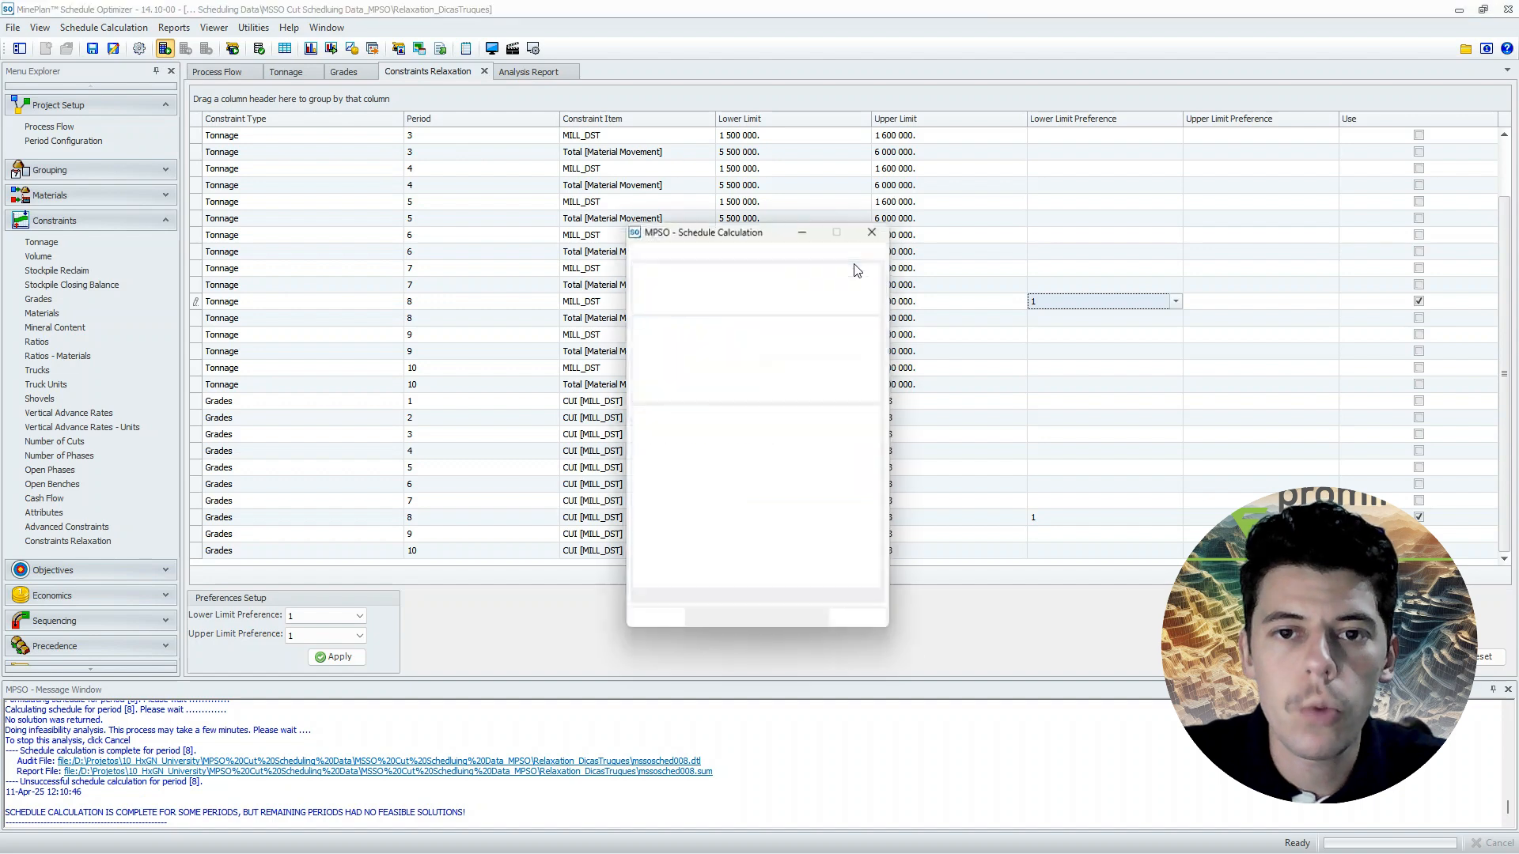
{"action": "left_click", "coordinate": [864, 624]}
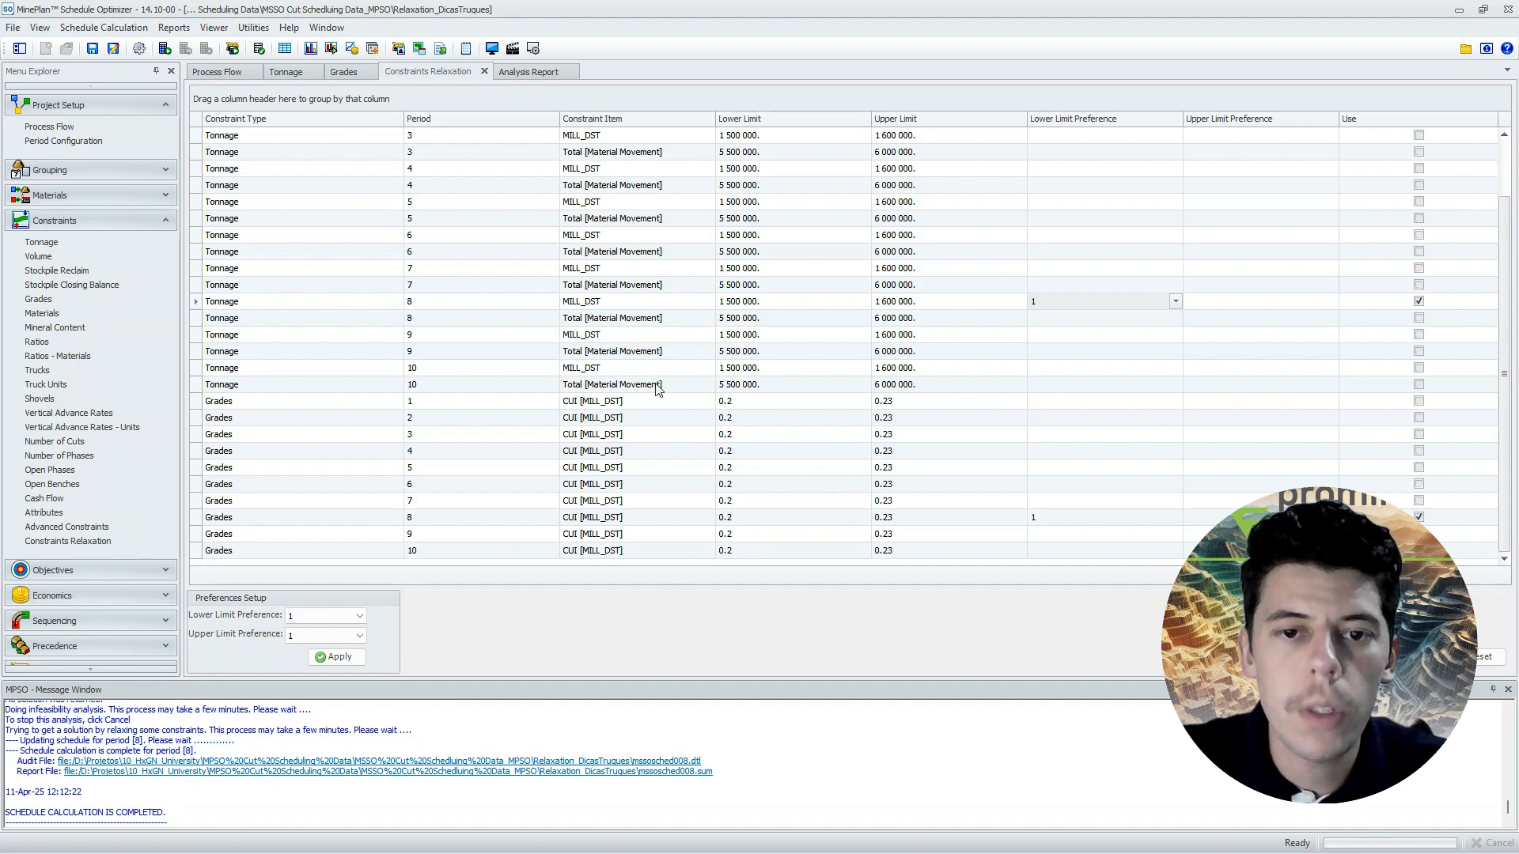
{"action": "left_click", "coordinate": [477, 761]}
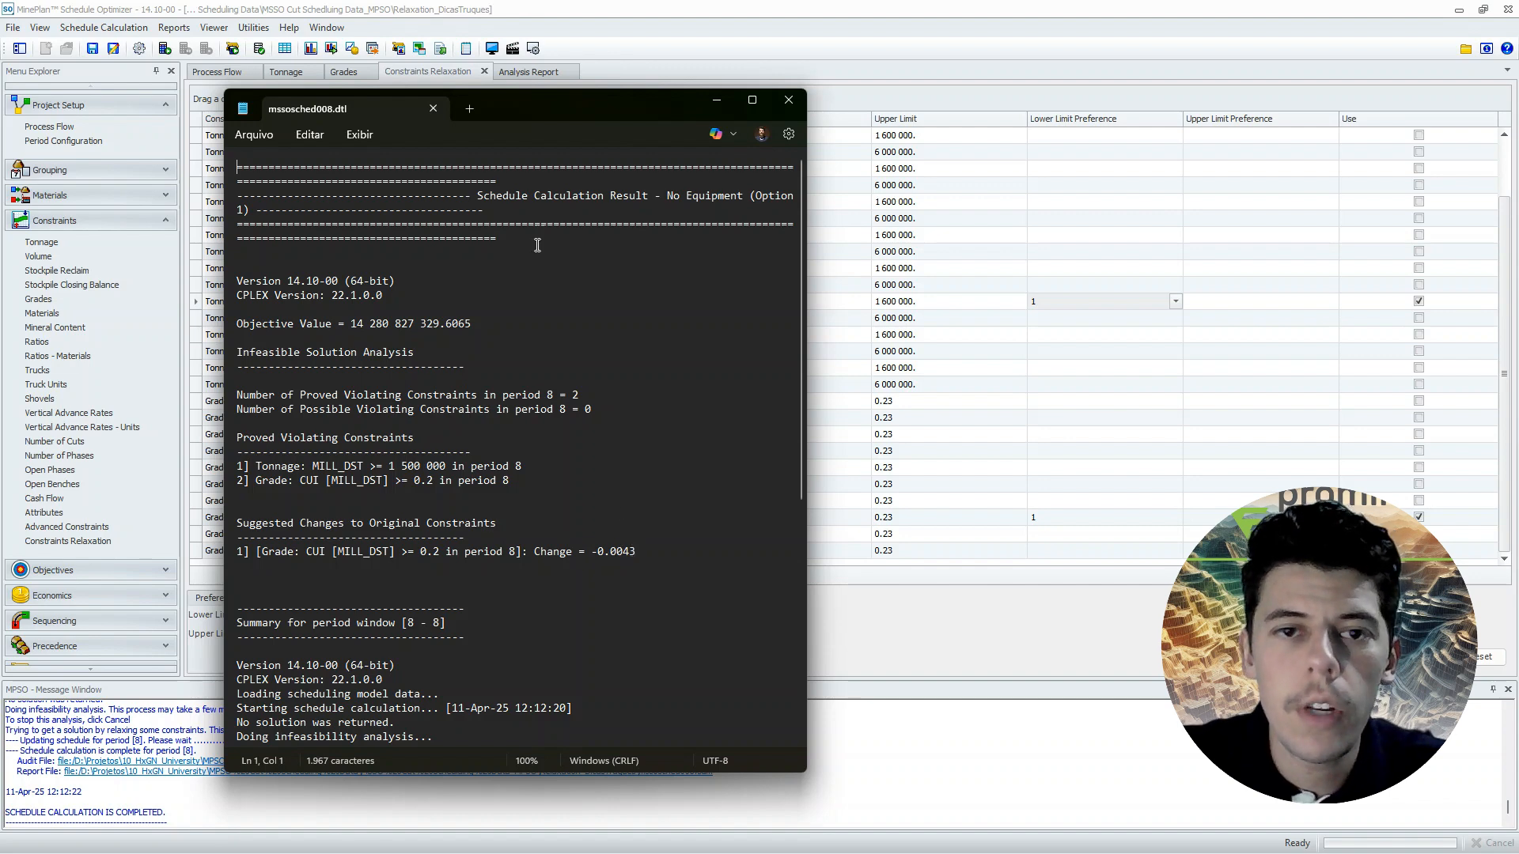
{"action": "left_click", "coordinate": [435, 109]}
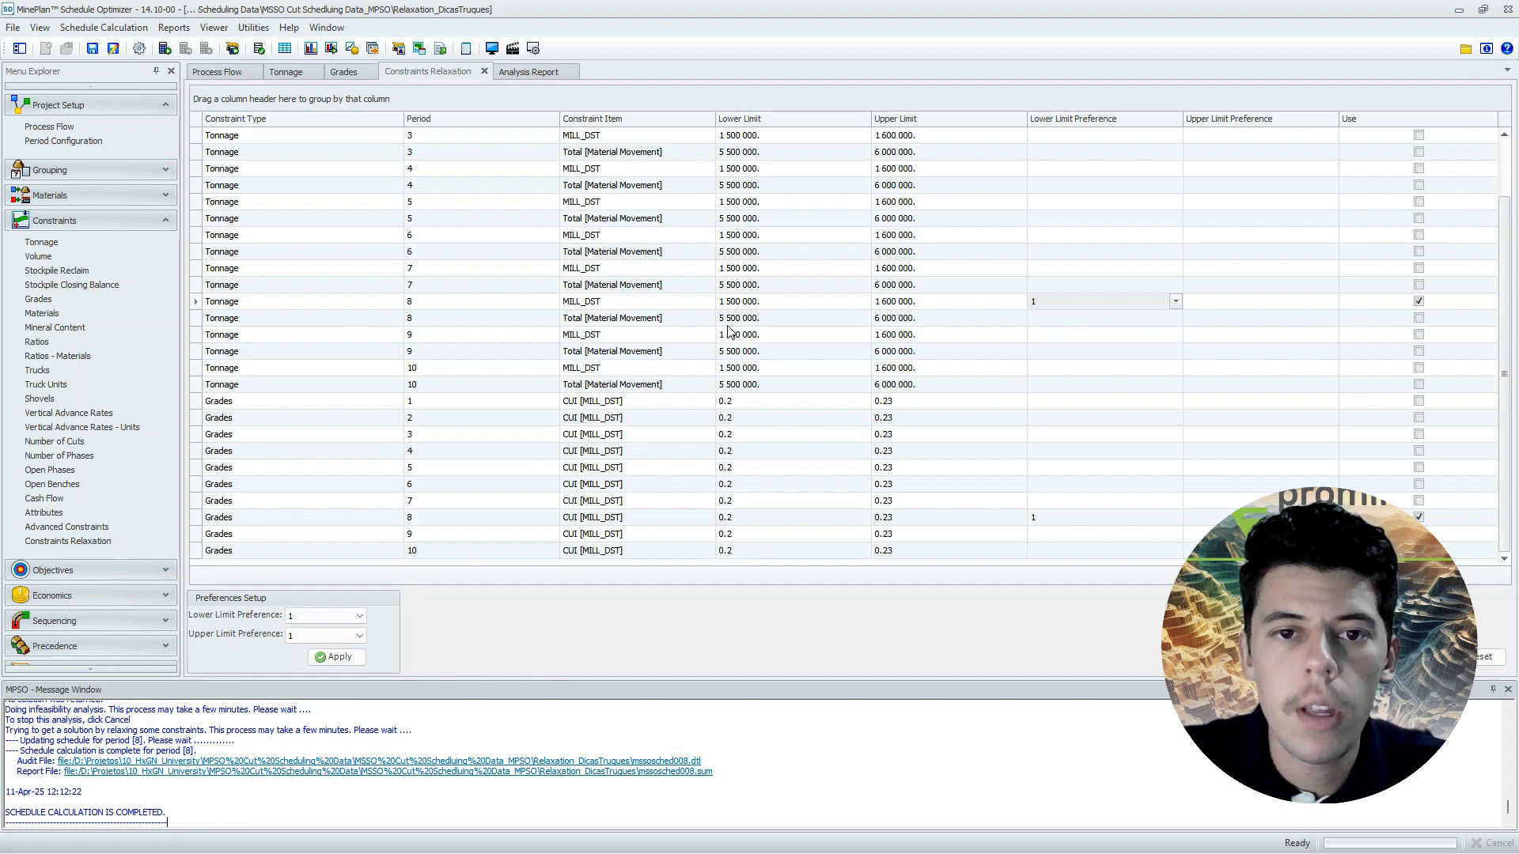
- Run the schedule calculation for period 9 and examine the violating constraints in its audit file
{"action": "left_click", "coordinate": [164, 48]}
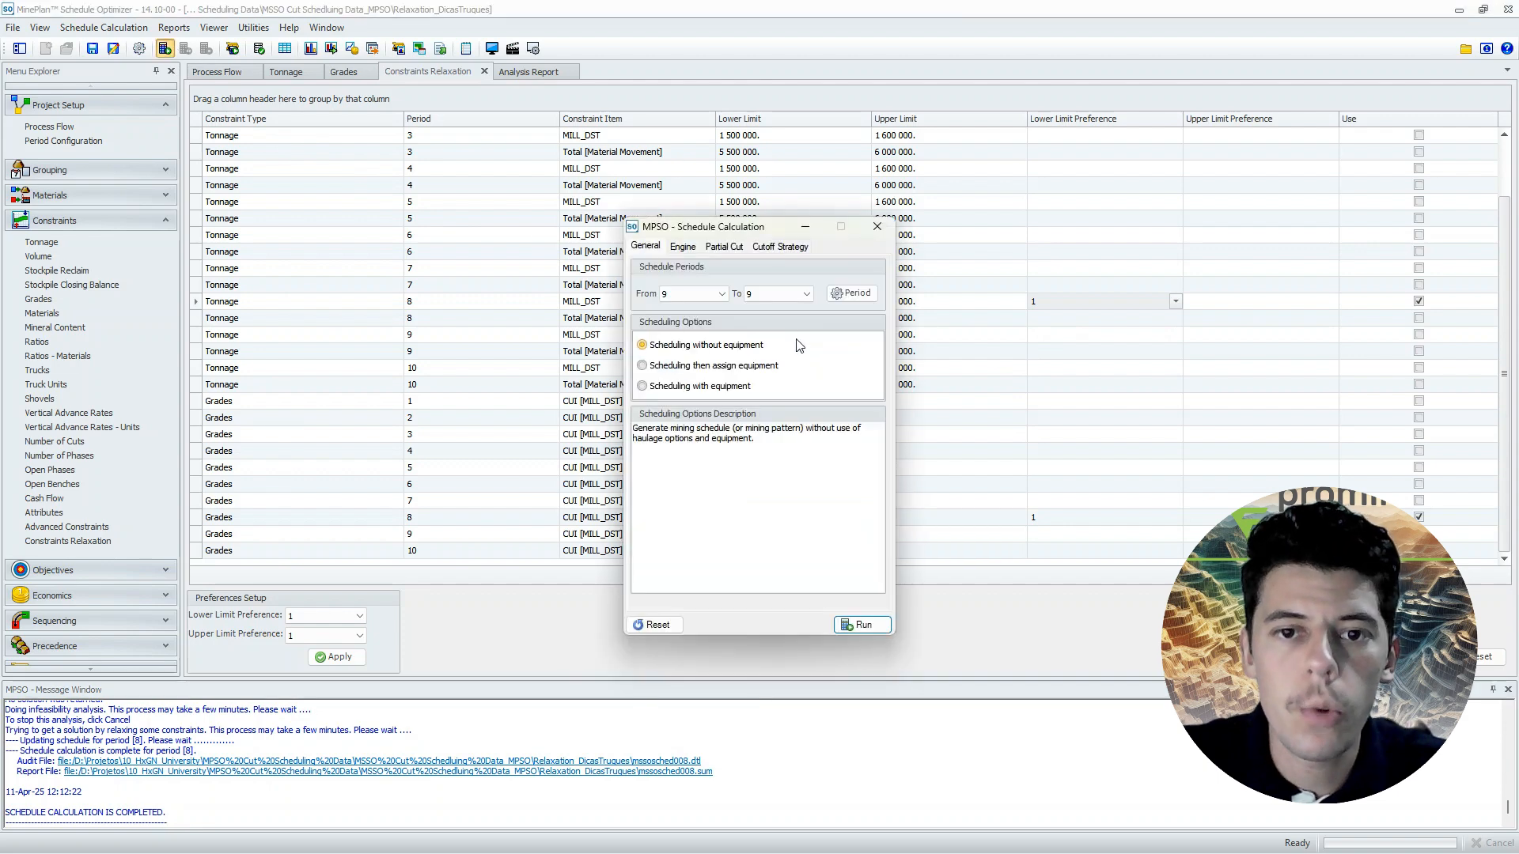
{"action": "left_click", "coordinate": [859, 621]}
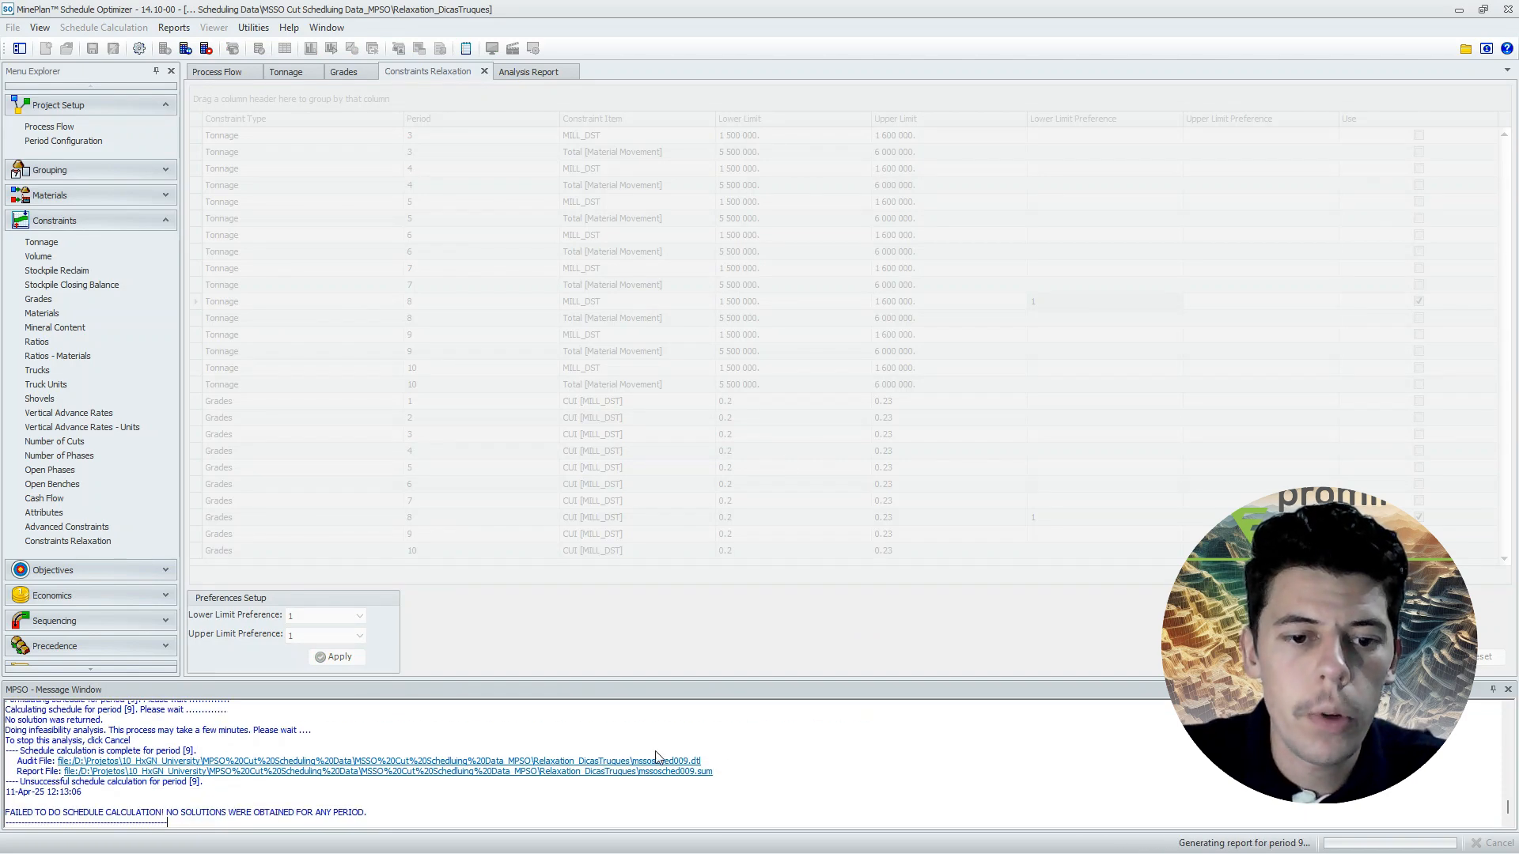
{"action": "left_click", "coordinate": [472, 761]}
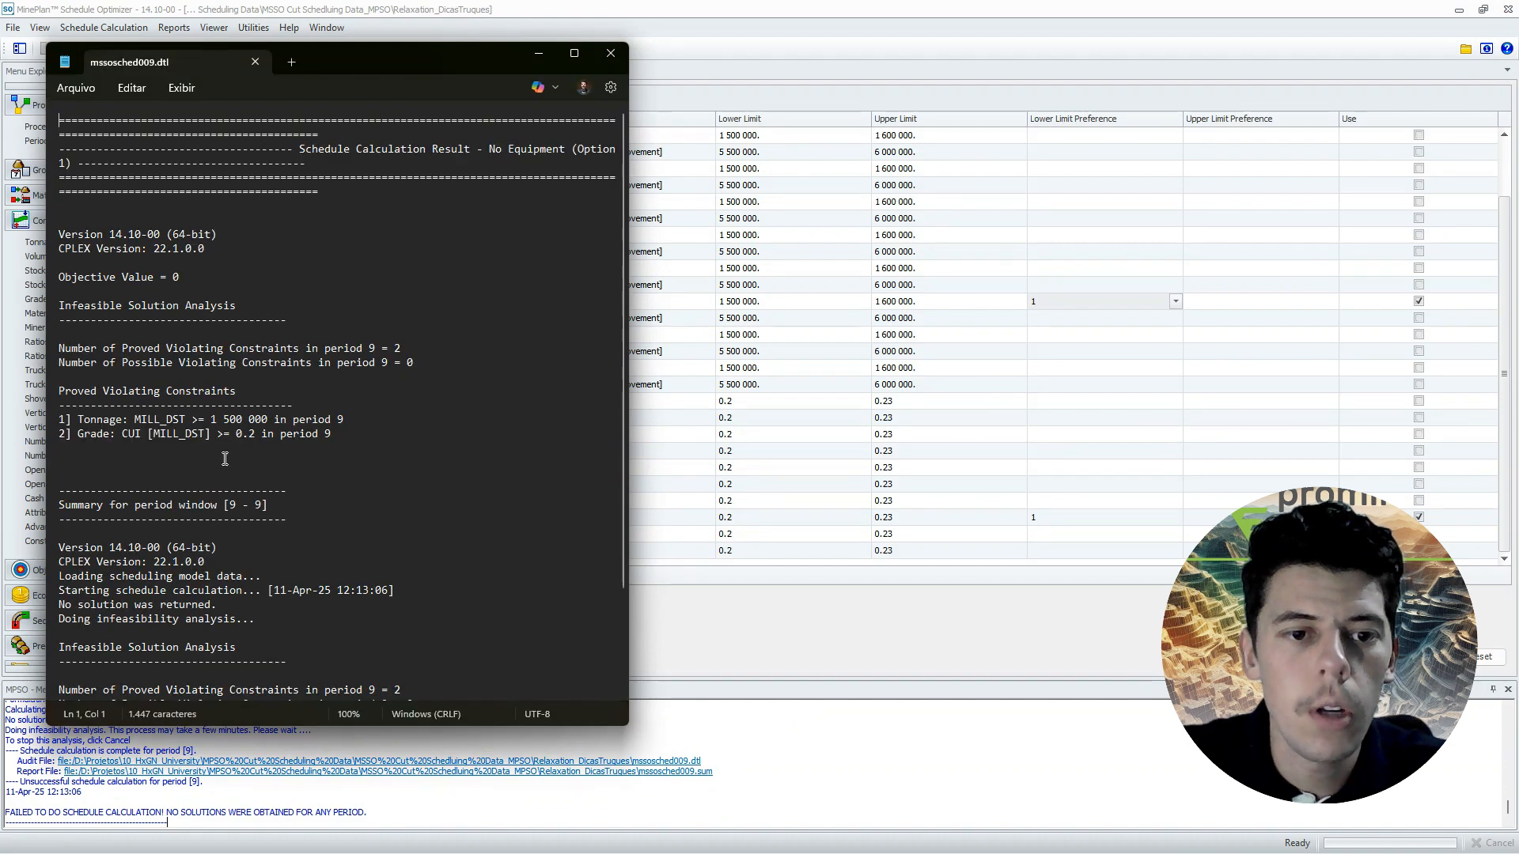
{"action": "left_click", "coordinate": [255, 62]}
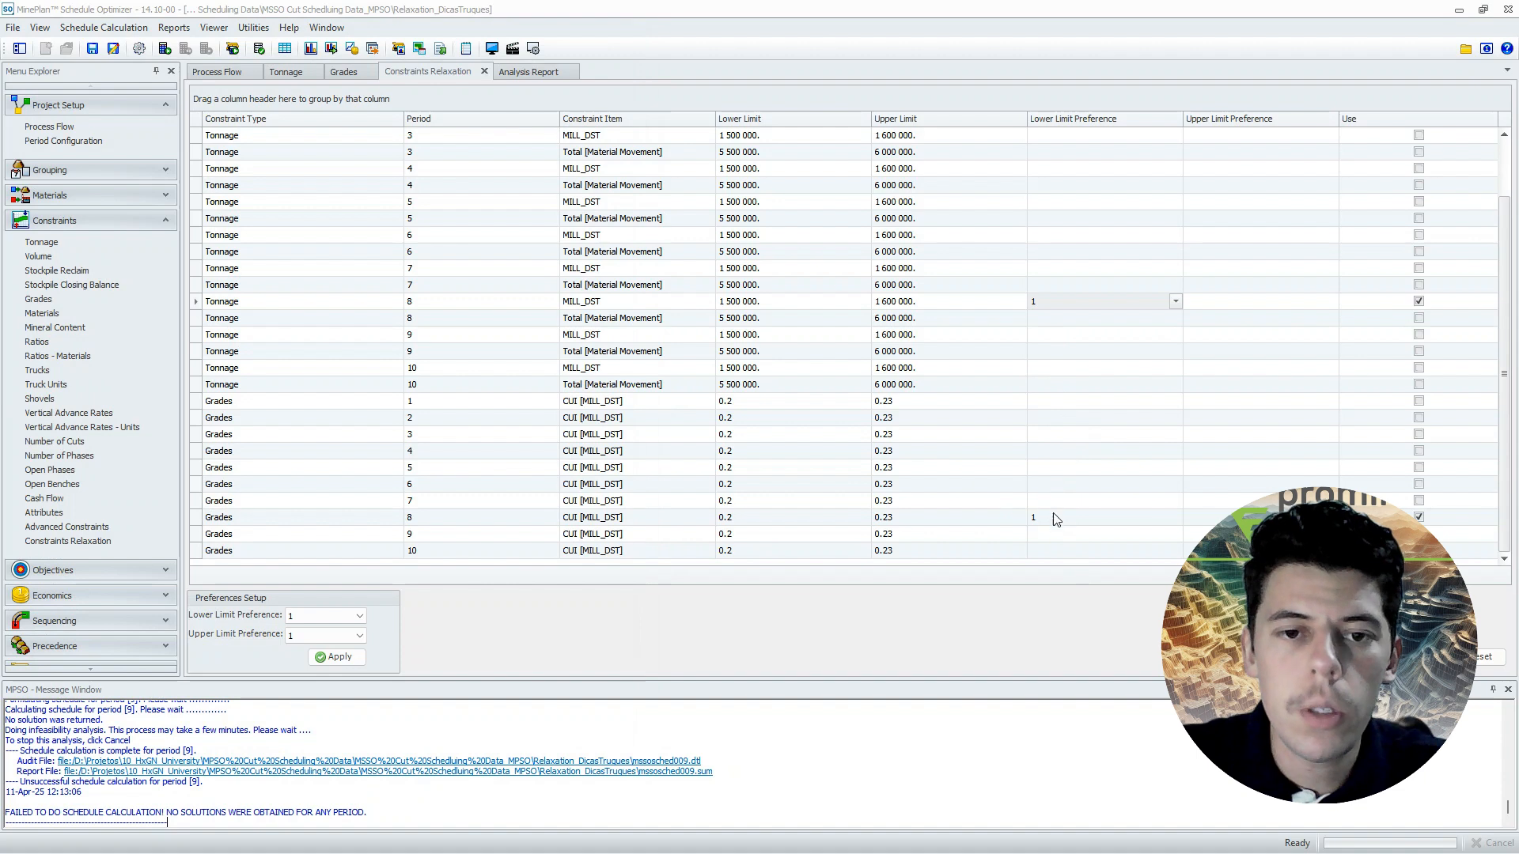
- Set the CUI [MILL_DST] grade lower limit preference to 1 for periods 9 and 10, and run the schedule calculation for periods 9 to 10
{"action": "left_click", "coordinate": [1044, 536]}
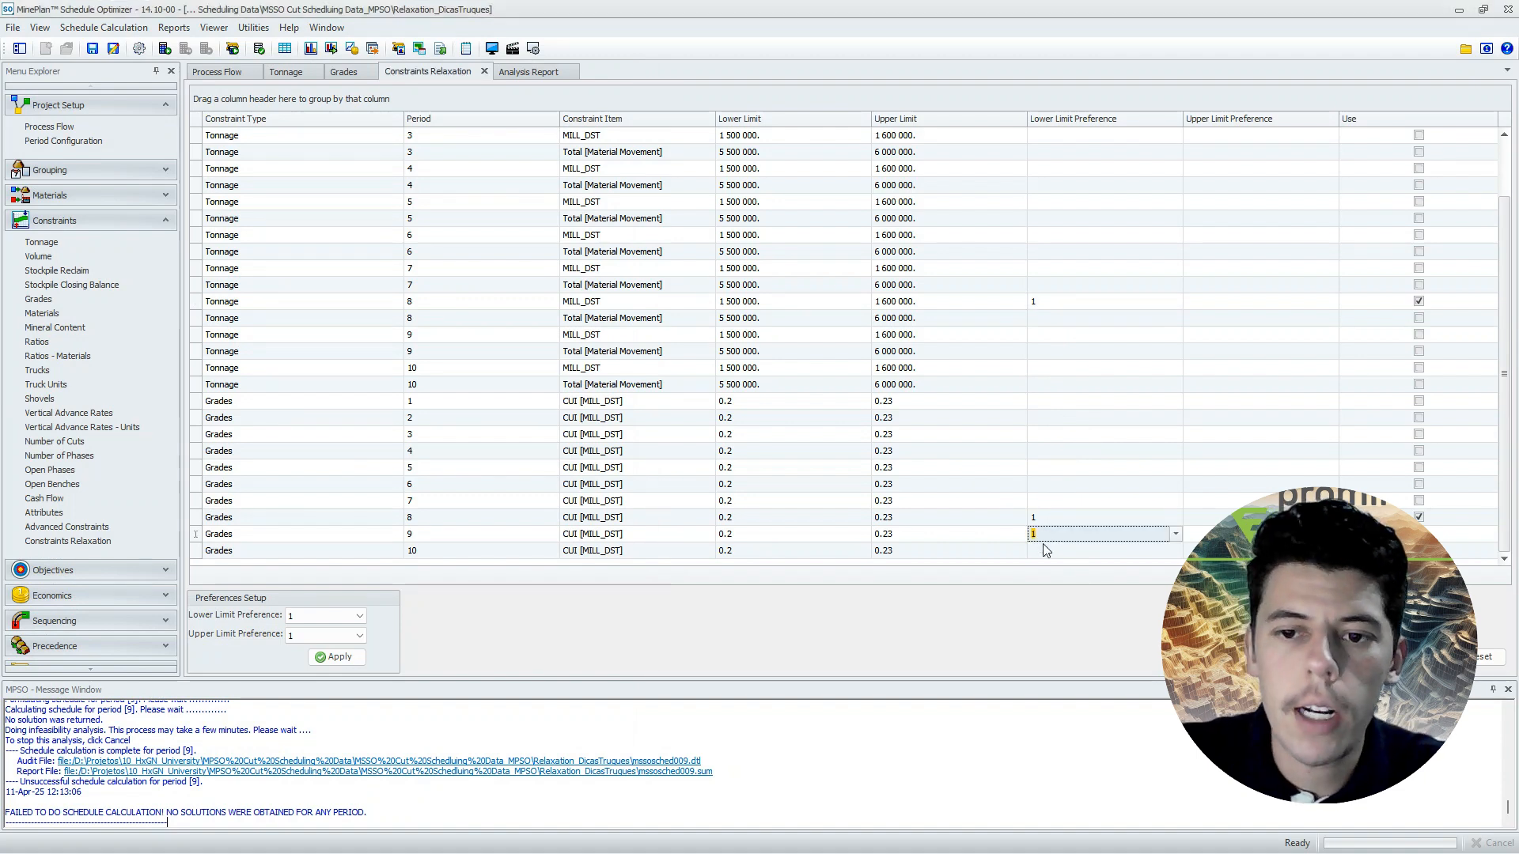
{"action": "left_click", "coordinate": [1044, 551]}
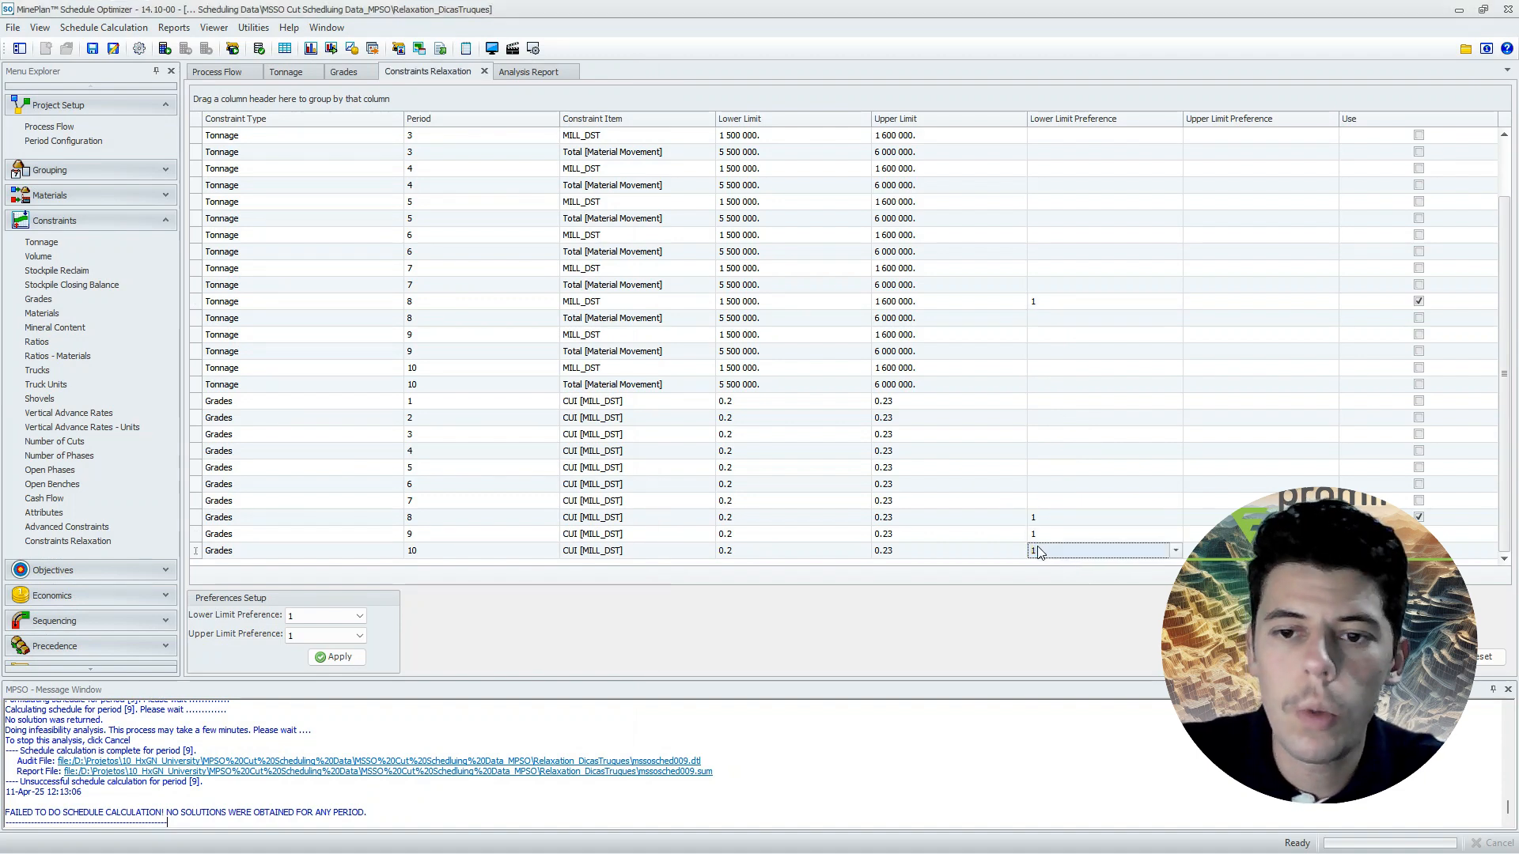
{"action": "left_click", "coordinate": [164, 49]}
{"action": "left_click", "coordinate": [766, 294]}
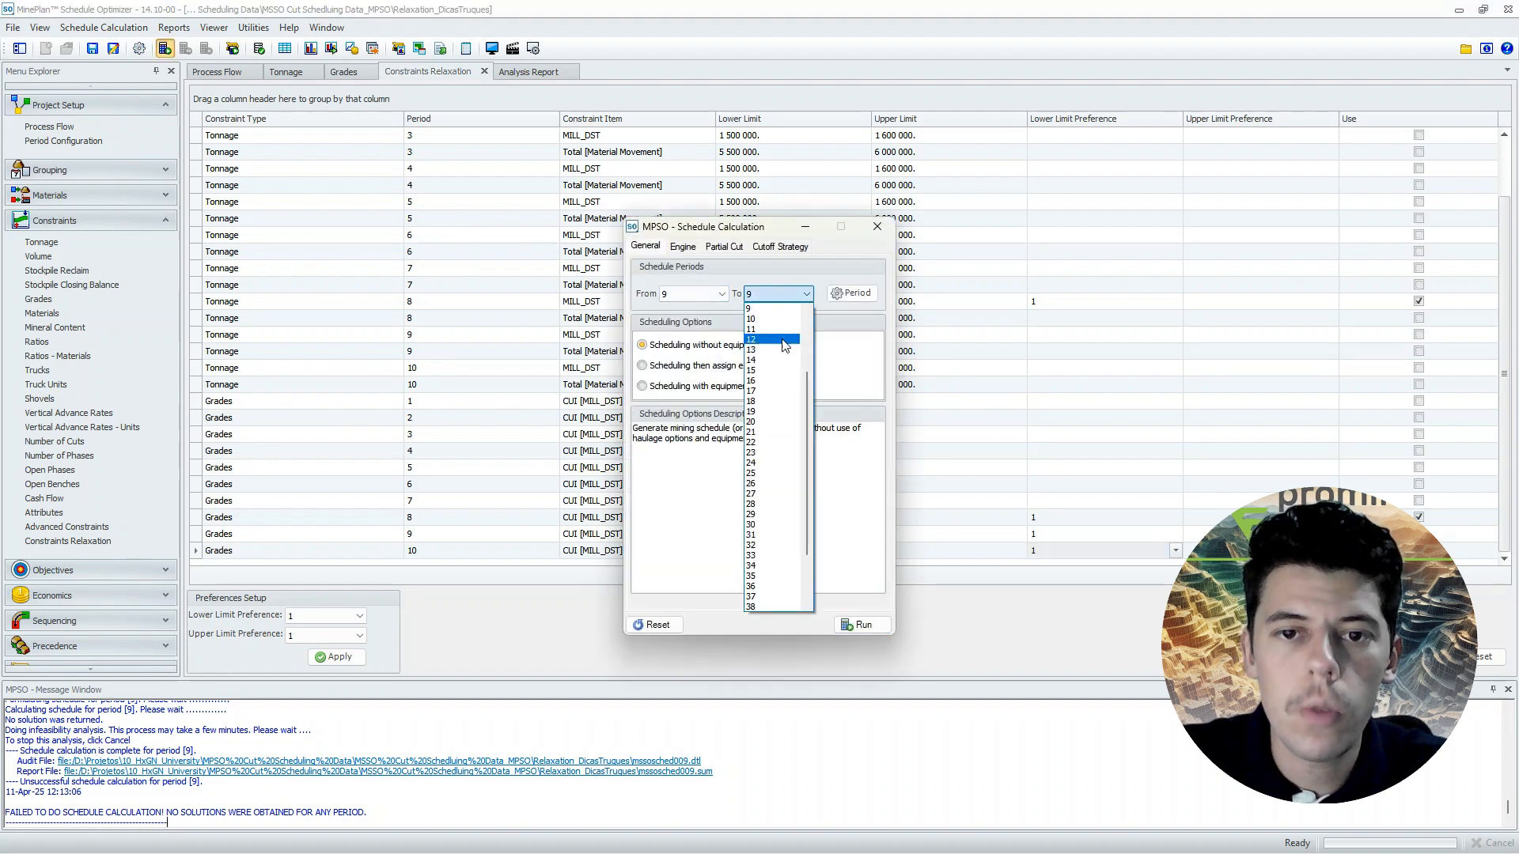
{"action": "left_click", "coordinate": [759, 318]}
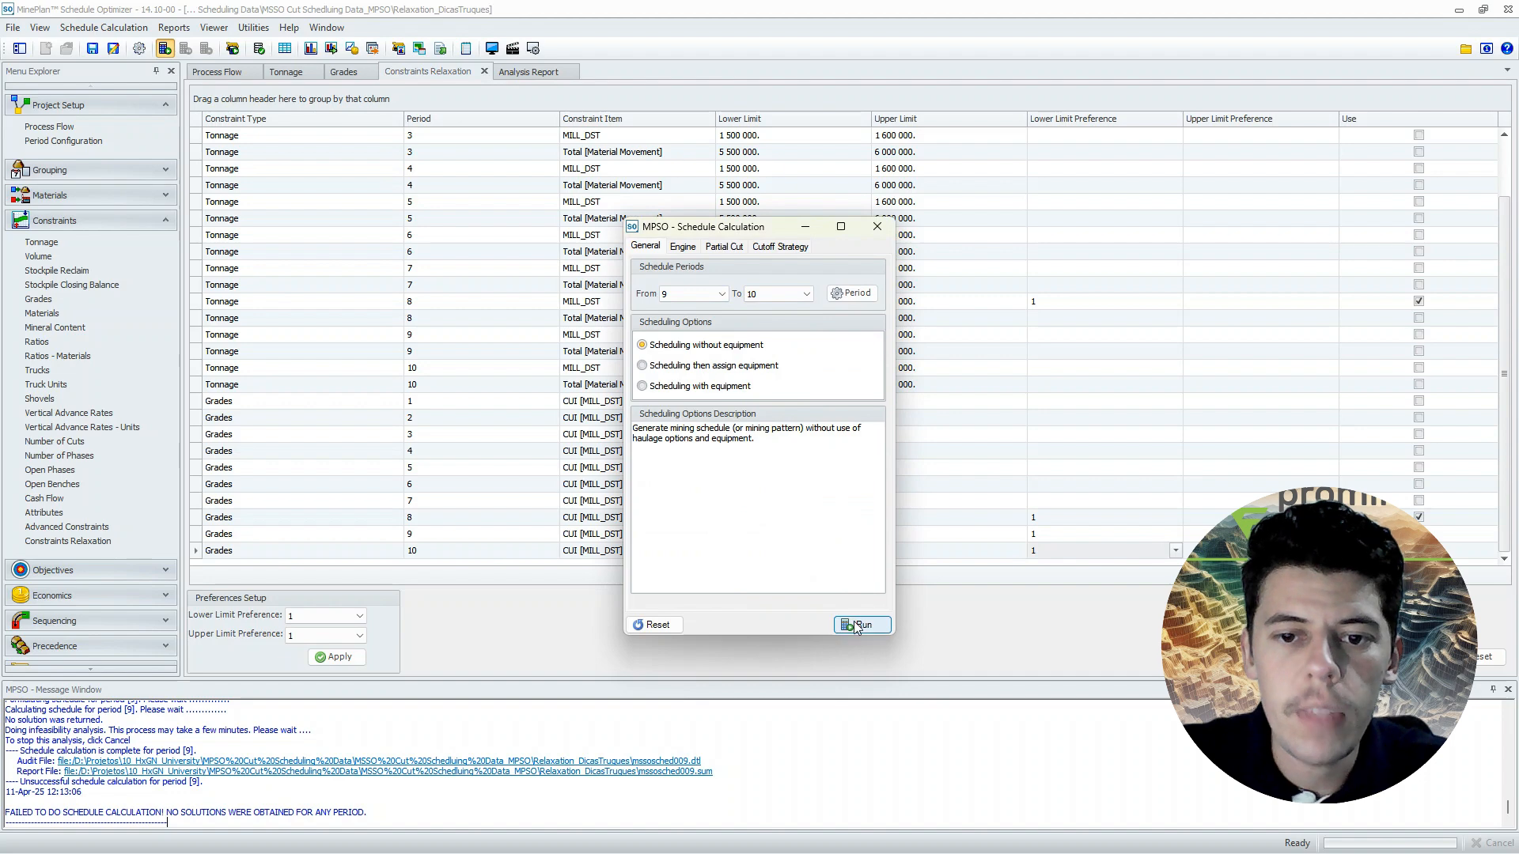
{"action": "left_click", "coordinate": [856, 626]}
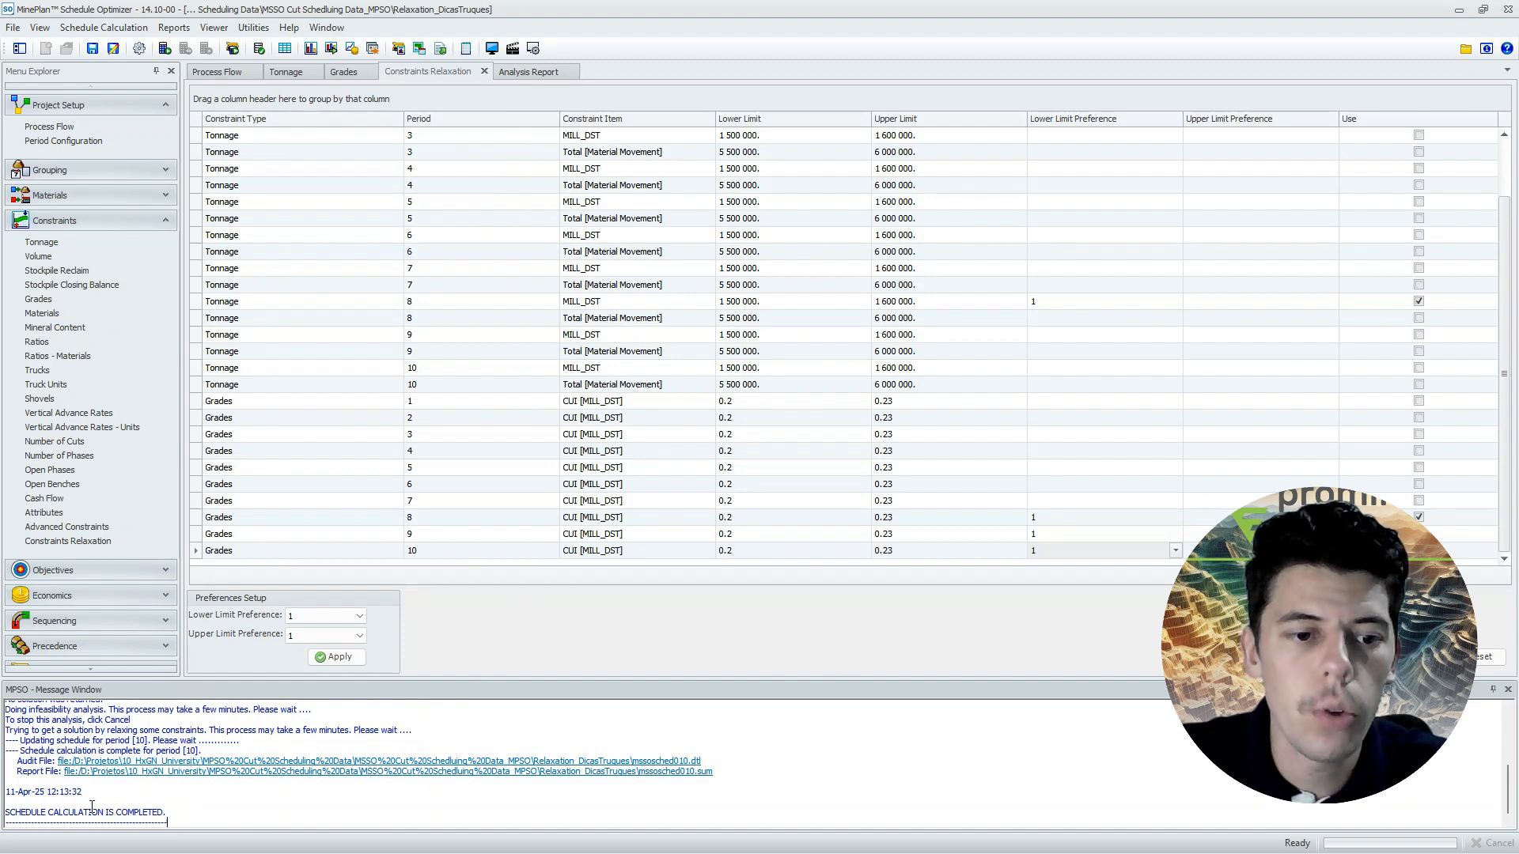
- Review the calculation messages and compare the MILL_DST copper grades by period in the analysis report
{"action": "scroll", "coordinate": [183, 745], "scroll_direction": "up", "scroll_amount": 1}
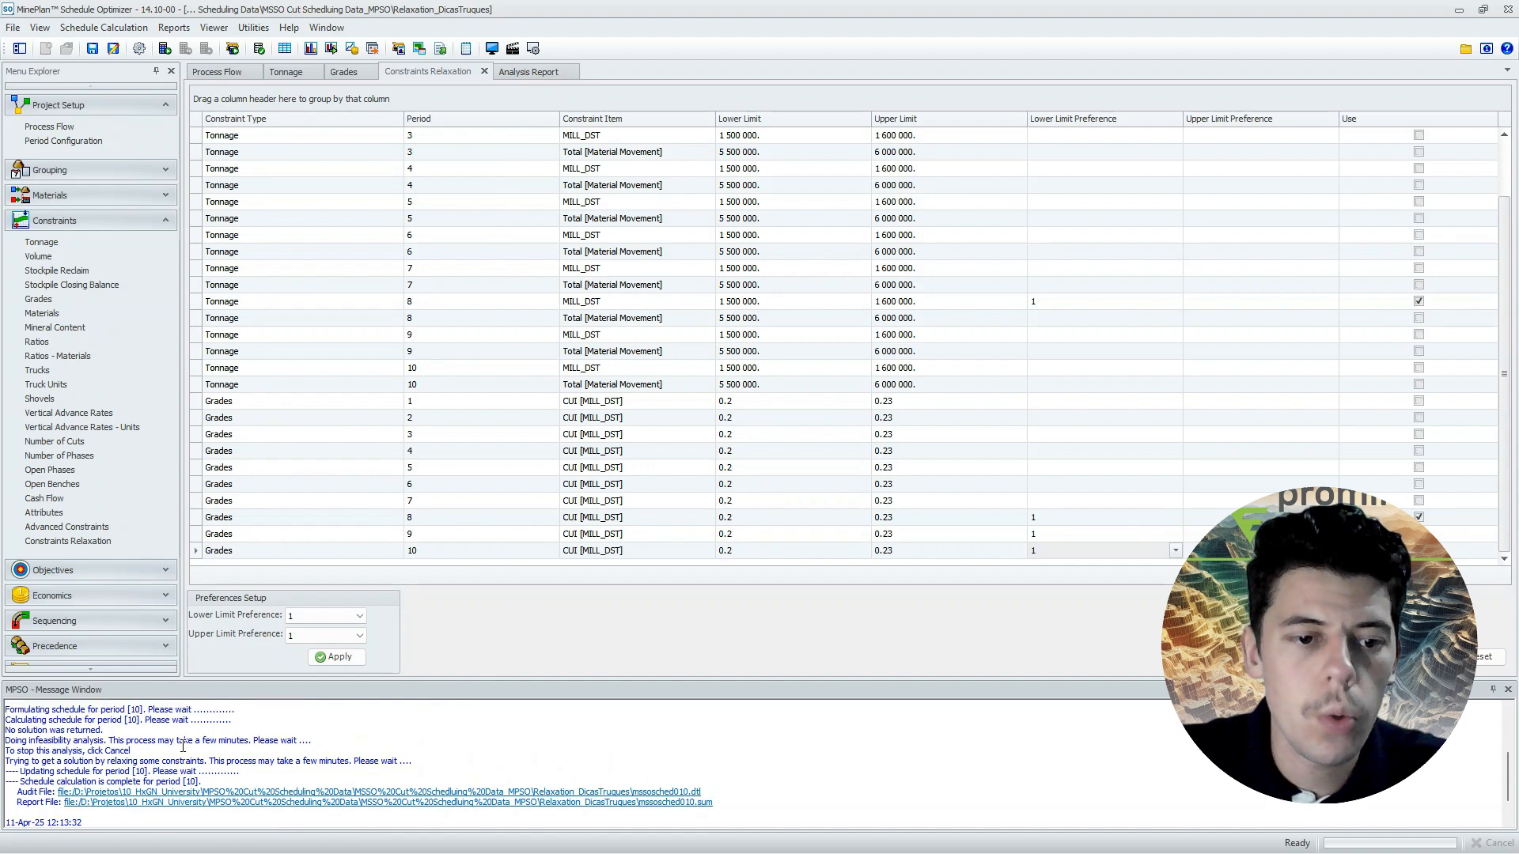
{"action": "scroll", "coordinate": [70, 763], "scroll_direction": "up", "scroll_amount": 3}
{"action": "scroll", "coordinate": [156, 772], "scroll_direction": "down", "scroll_amount": 4}
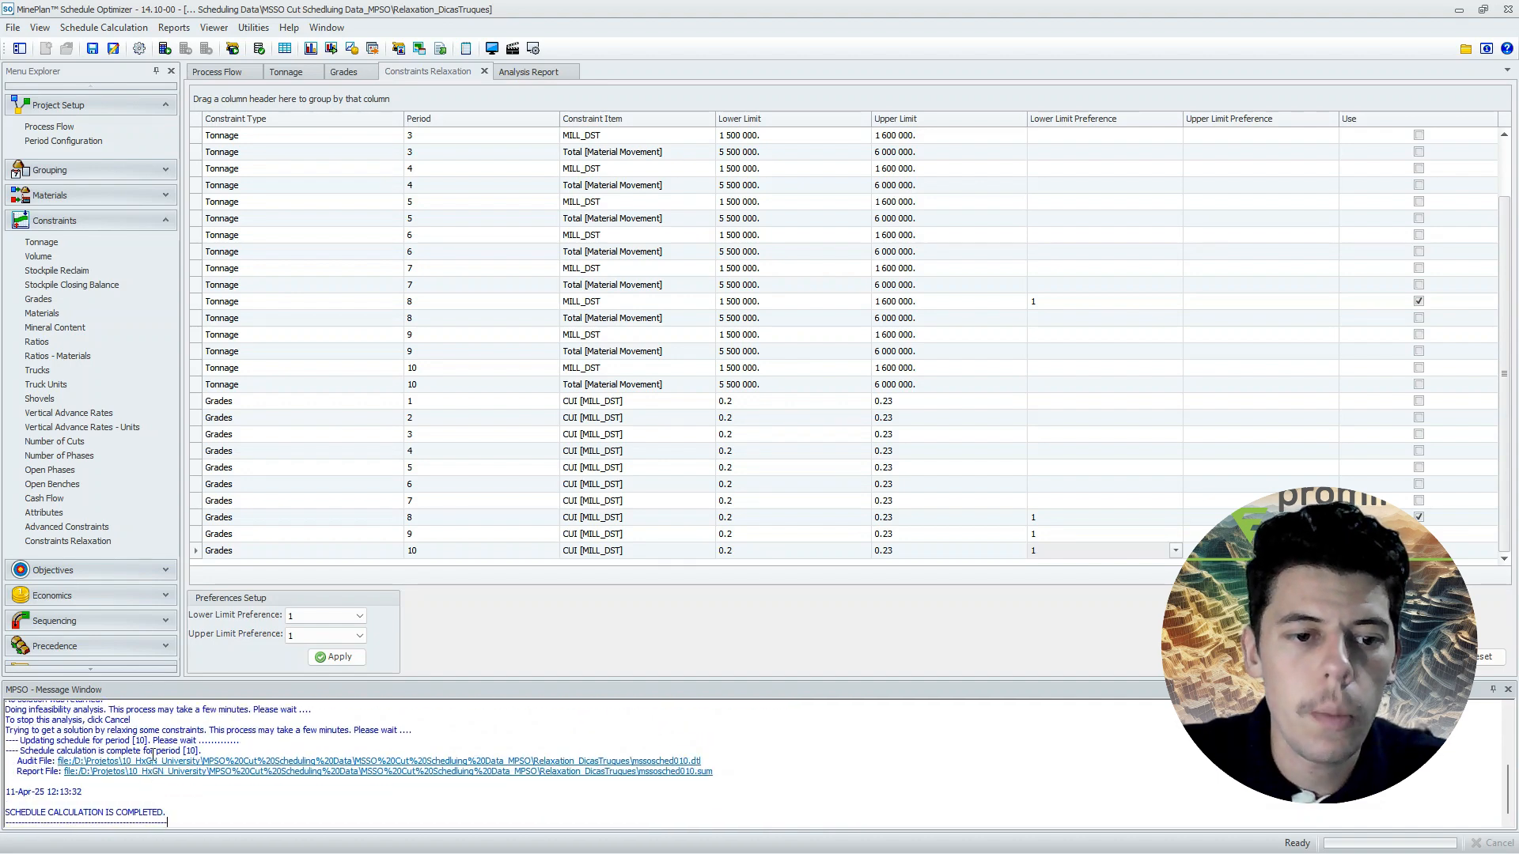
{"action": "left_click", "coordinate": [515, 71]}
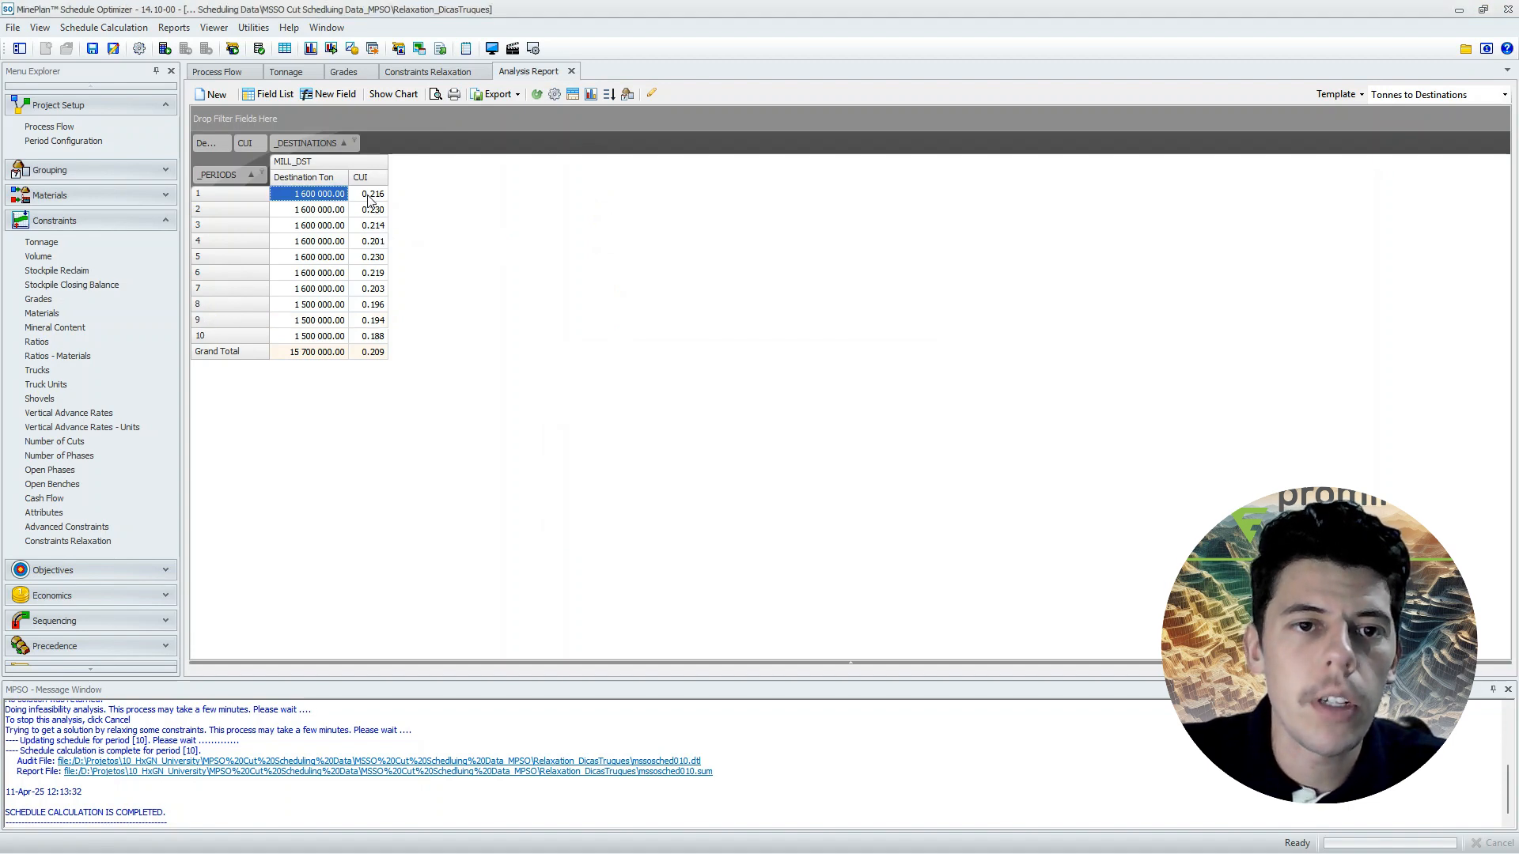
{"action": "left_click_drag", "start_coordinate": [366, 198], "coordinate": [386, 301]}
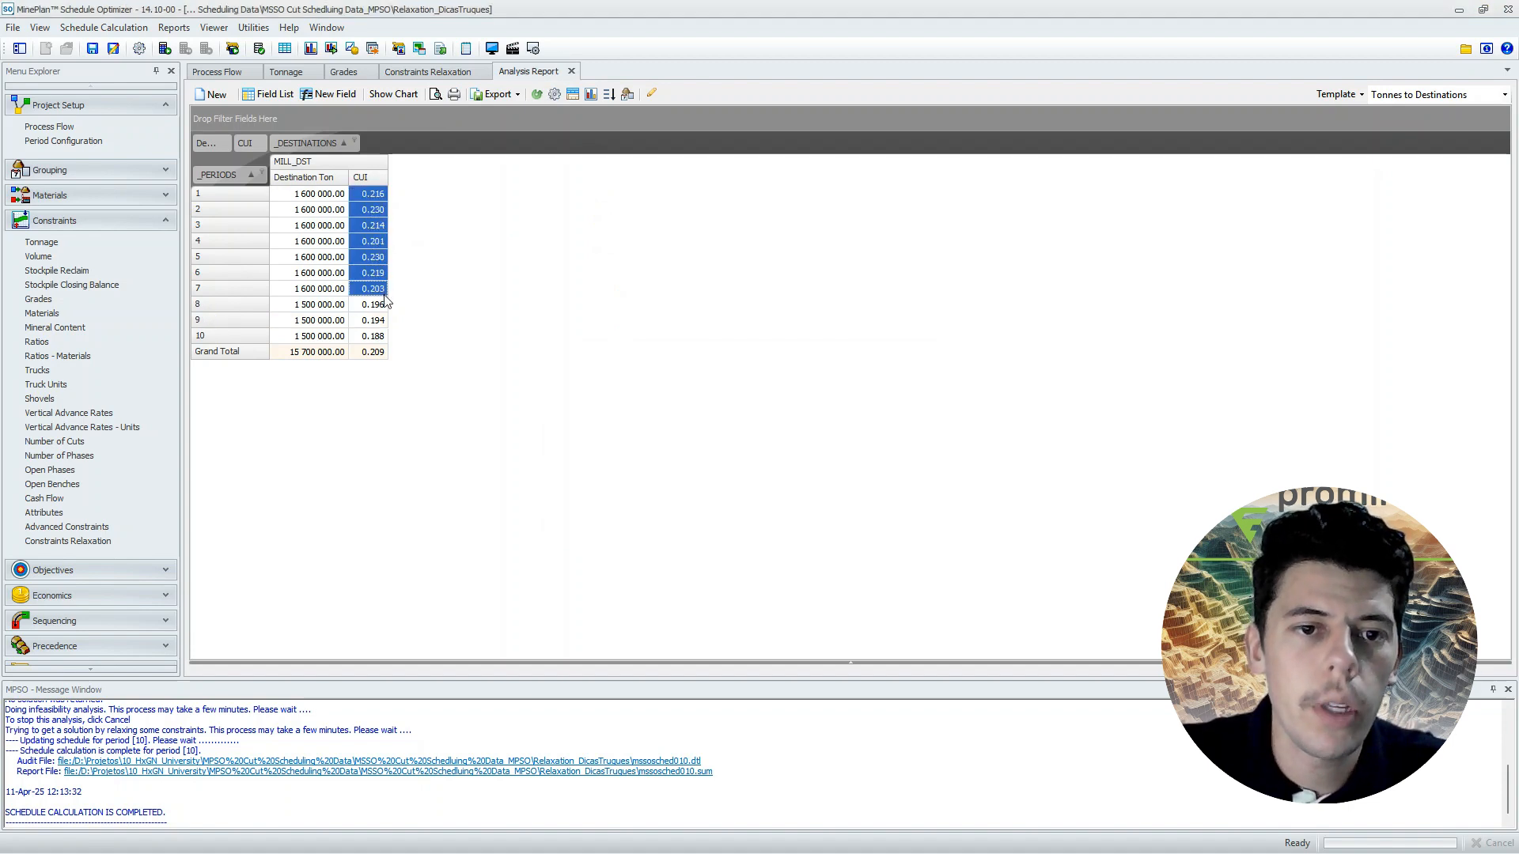
{"action": "left_click", "coordinate": [372, 307]}
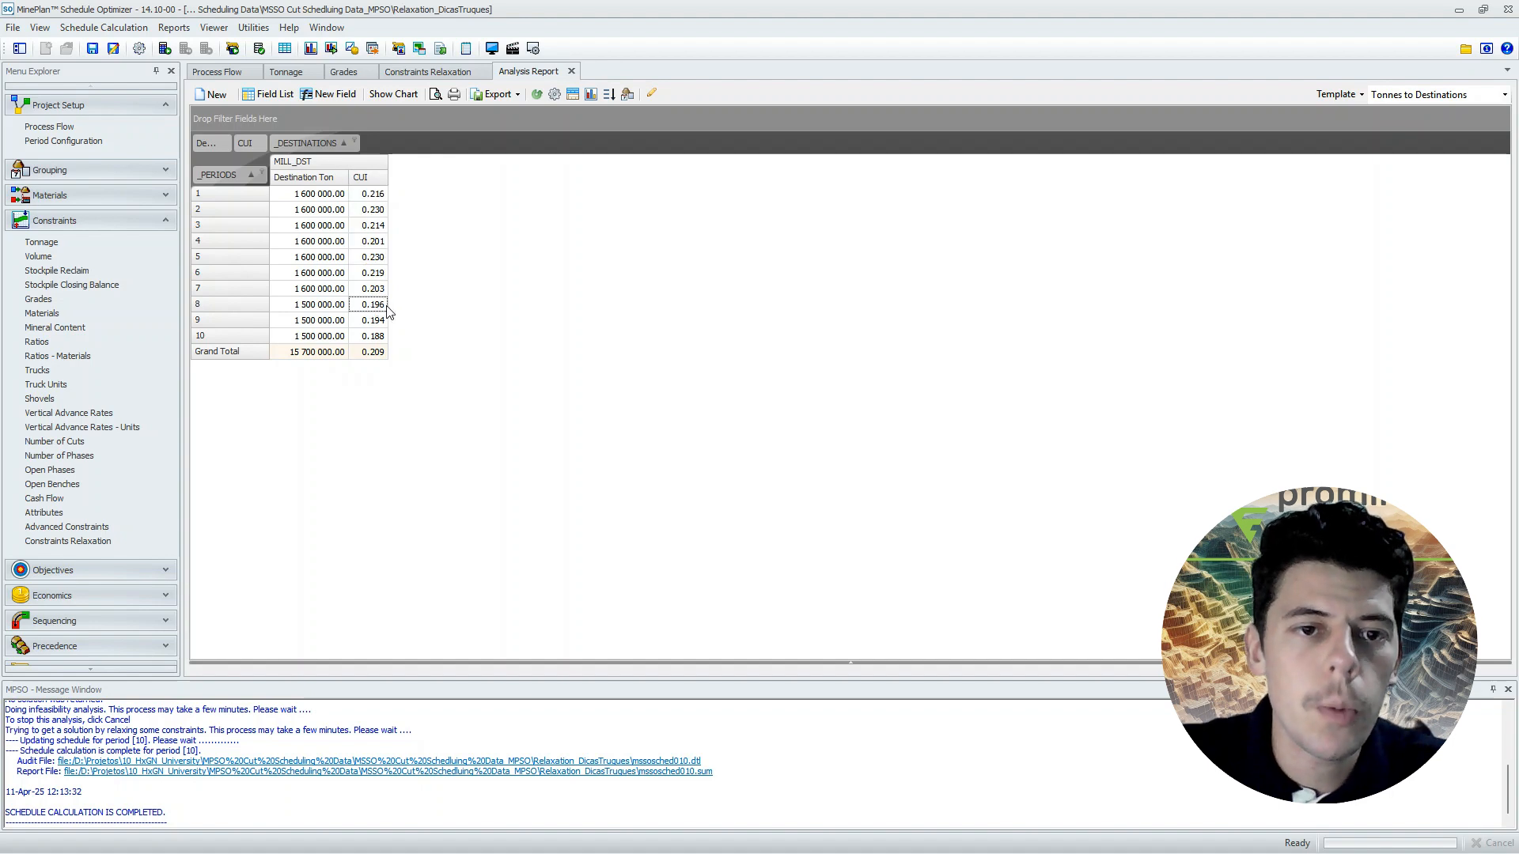